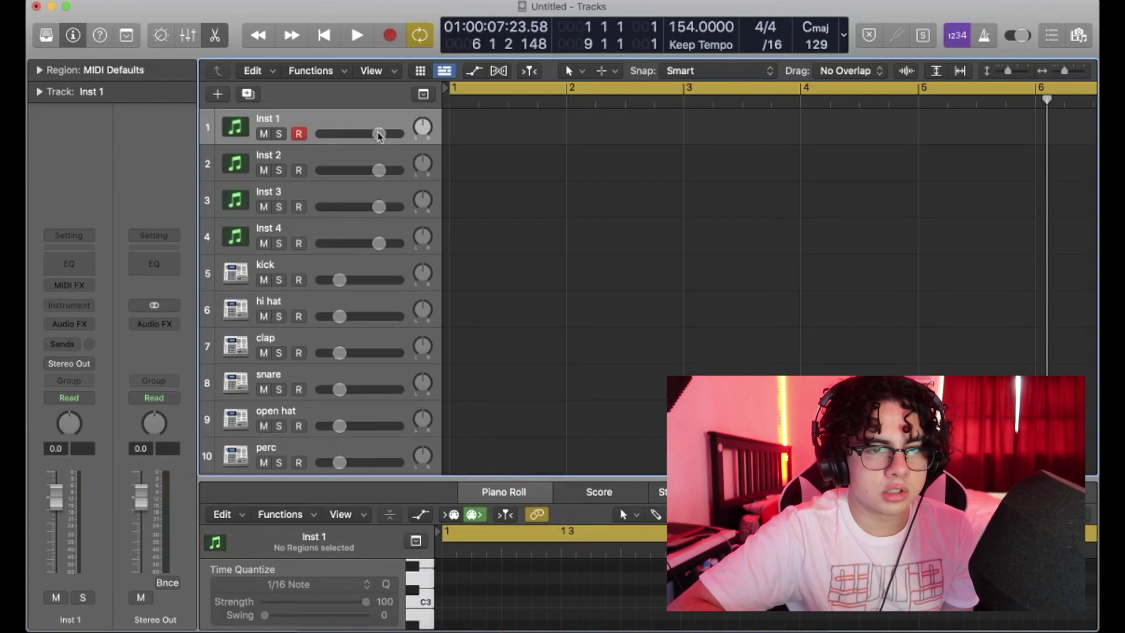
- Lower the Inst 1 track's volume to -3.8 dB and load ElectraX as its instrument
left_click_drag(380, 134, 366, 135)
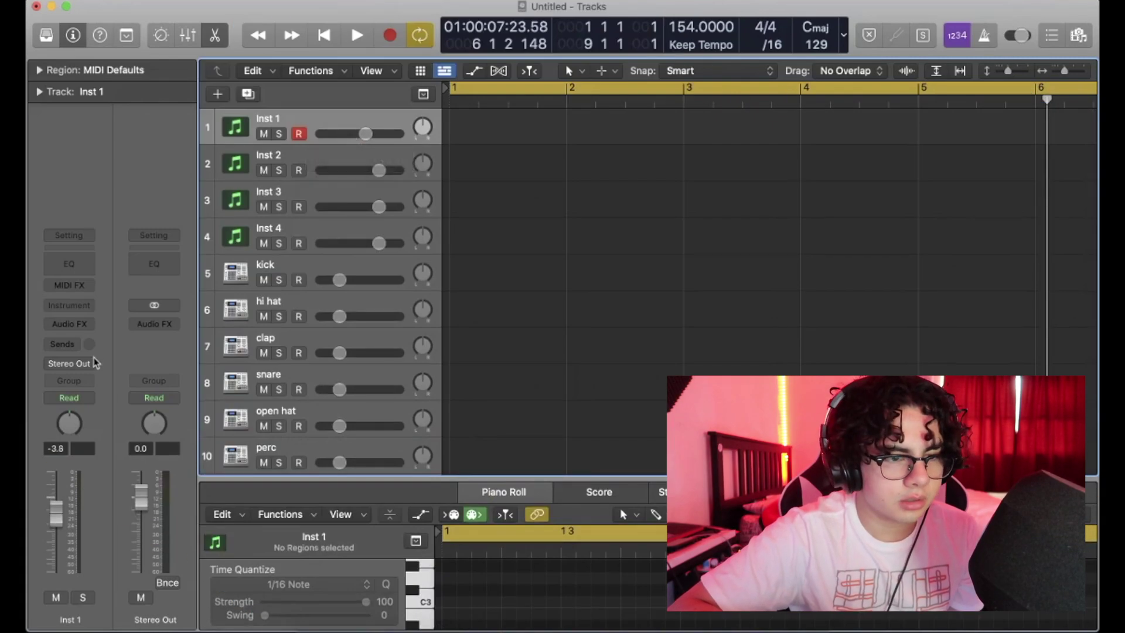
left_click(86, 307)
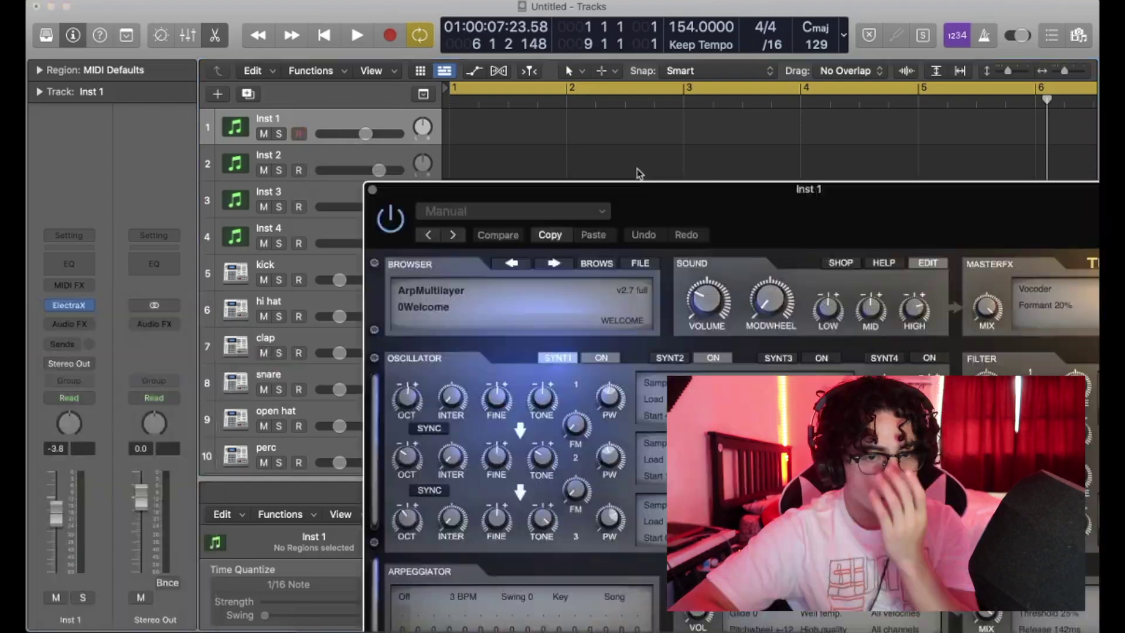
- Open ElectraX's patch browser, move its window so the lists are readable, and choose a patch bank
left_click(596, 263)
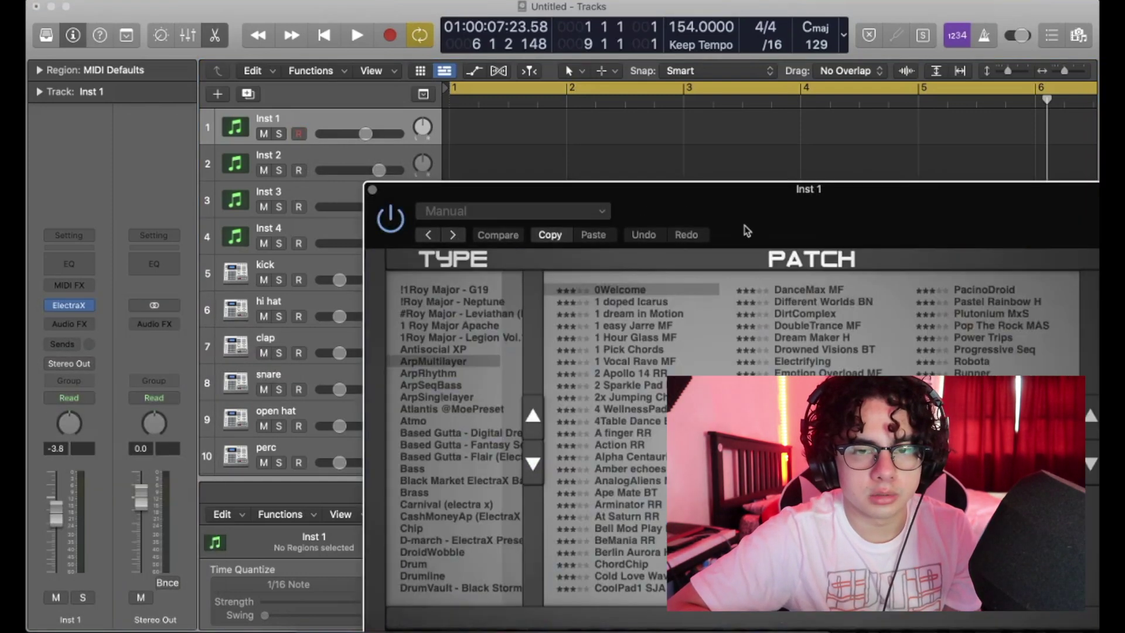
left_click_drag(750, 231, 630, 82)
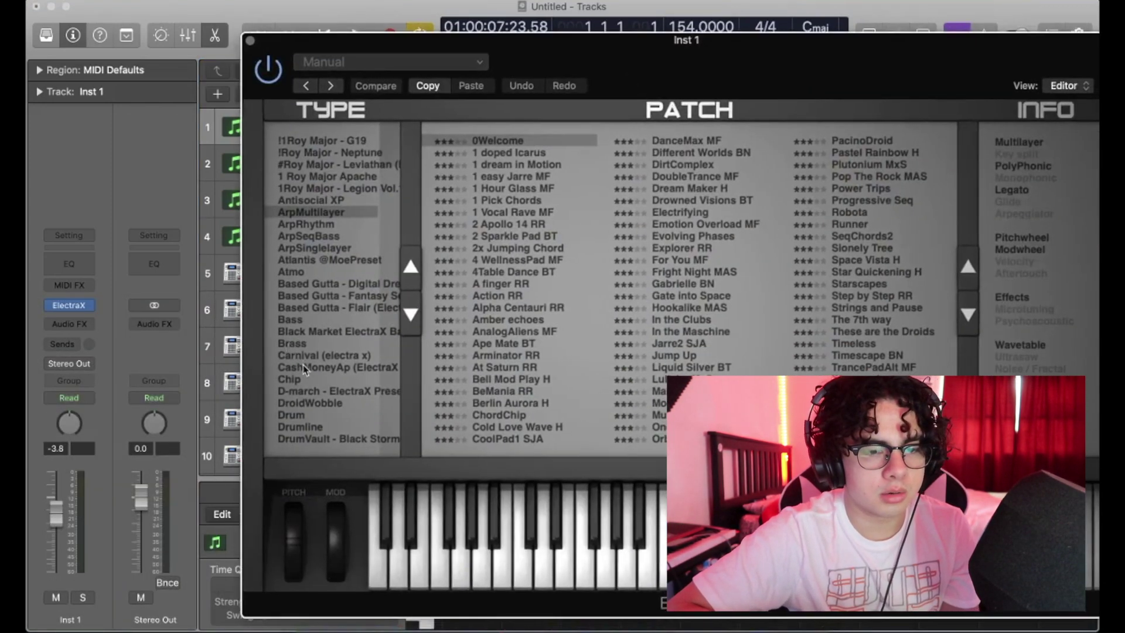
left_click(329, 236)
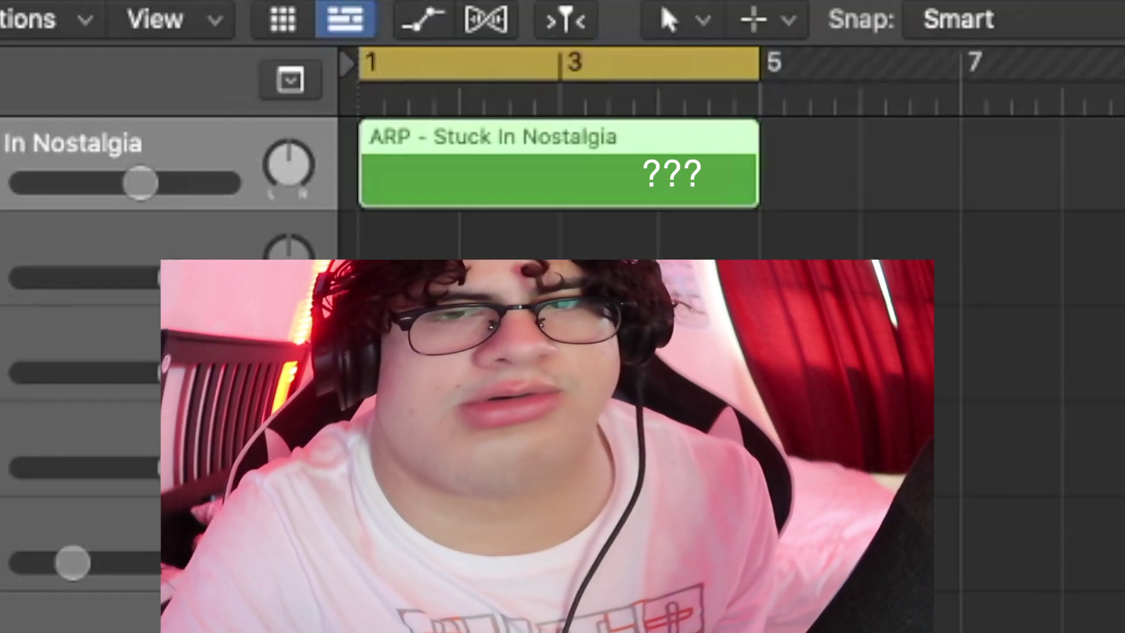
- Enlarge the note editor for the ARP - Stuck In Nostalgia region and set its time quantize to 1/8 Note
left_click_drag(542, 479, 541, 229)
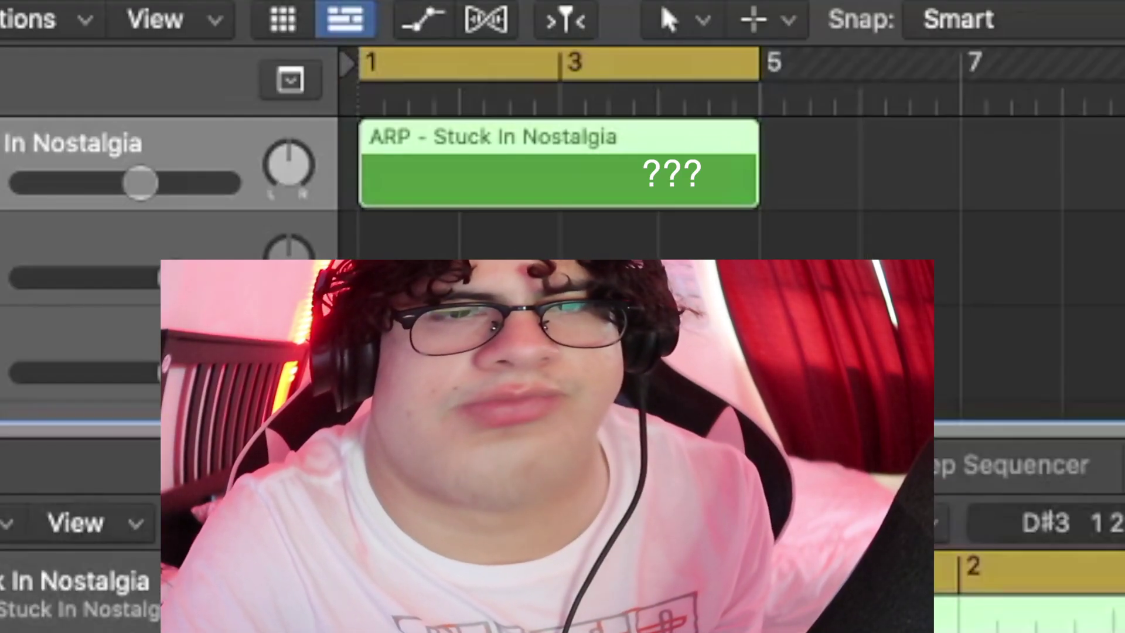
key("t")
left_click(1022, 617)
left_click(289, 373)
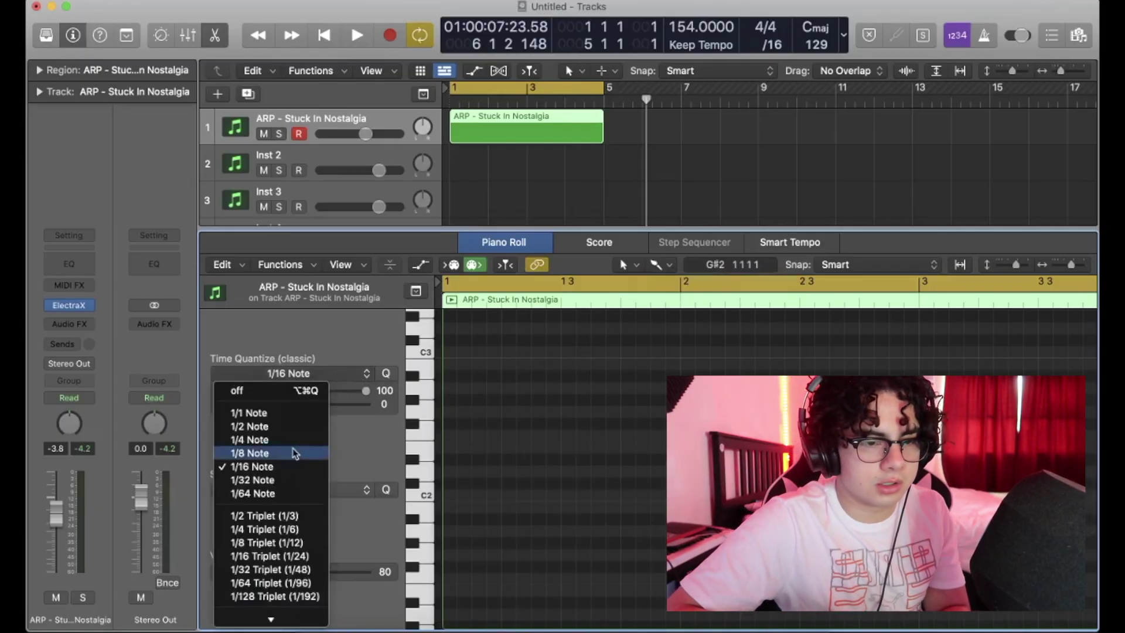
left_click(289, 452)
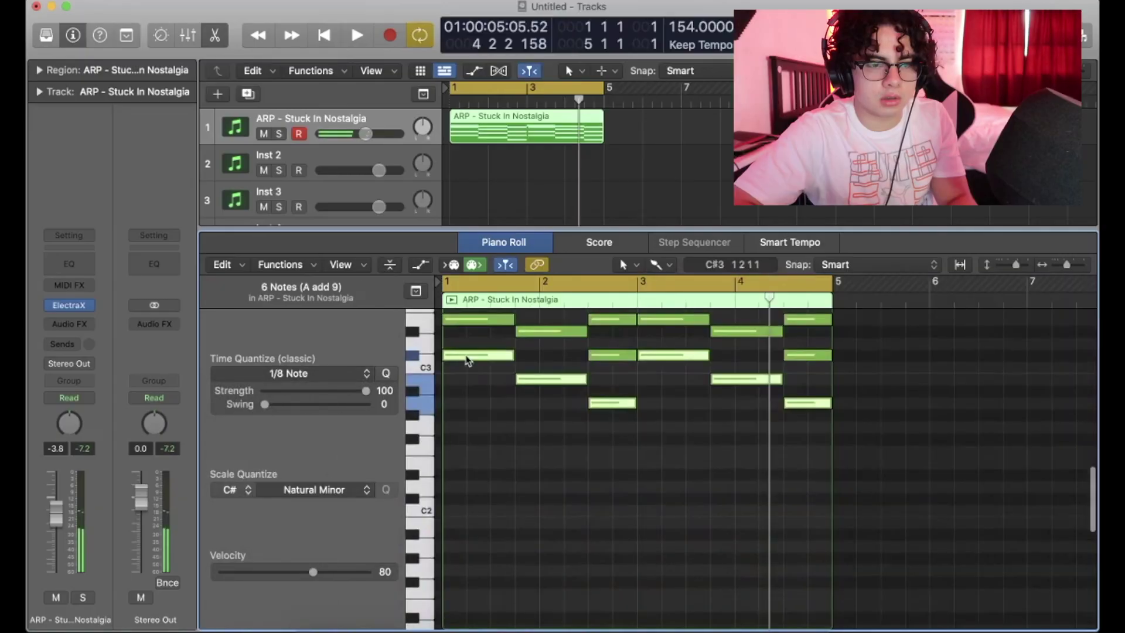
- Copy the six lowest chord notes down one octave and play the region
left_click_drag(462, 355, 463, 500)
left_click(467, 482)
key("space")
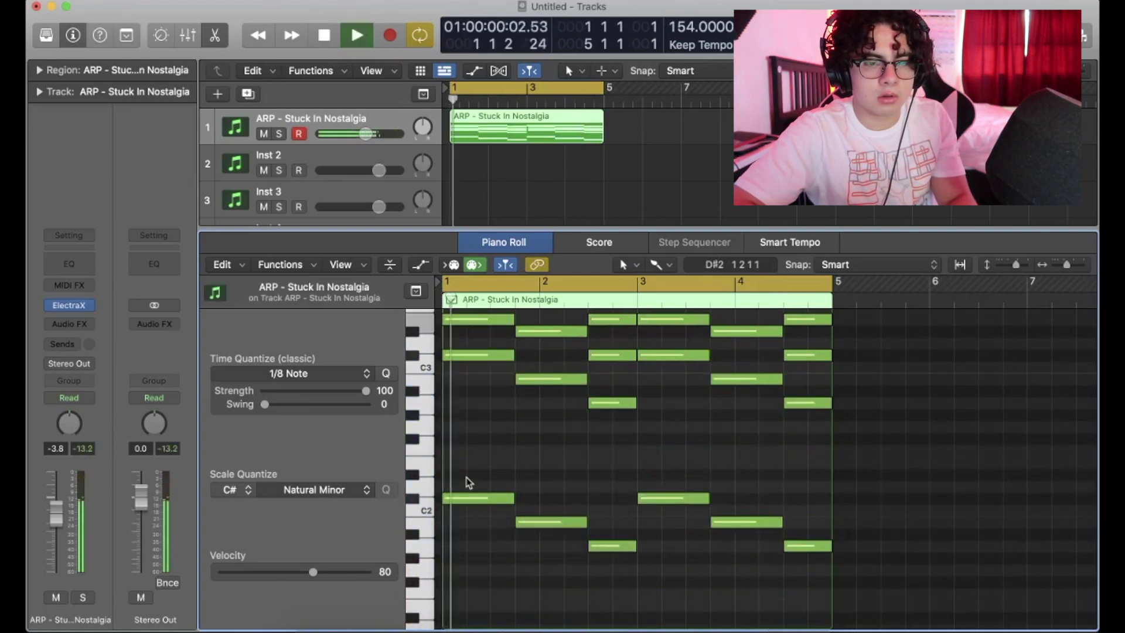
- Transpose all notes in the ARP - Stuck In Nostalgia region up one octave and play back the result
key("space")
key("super+a")
key("alt+shift+Up")
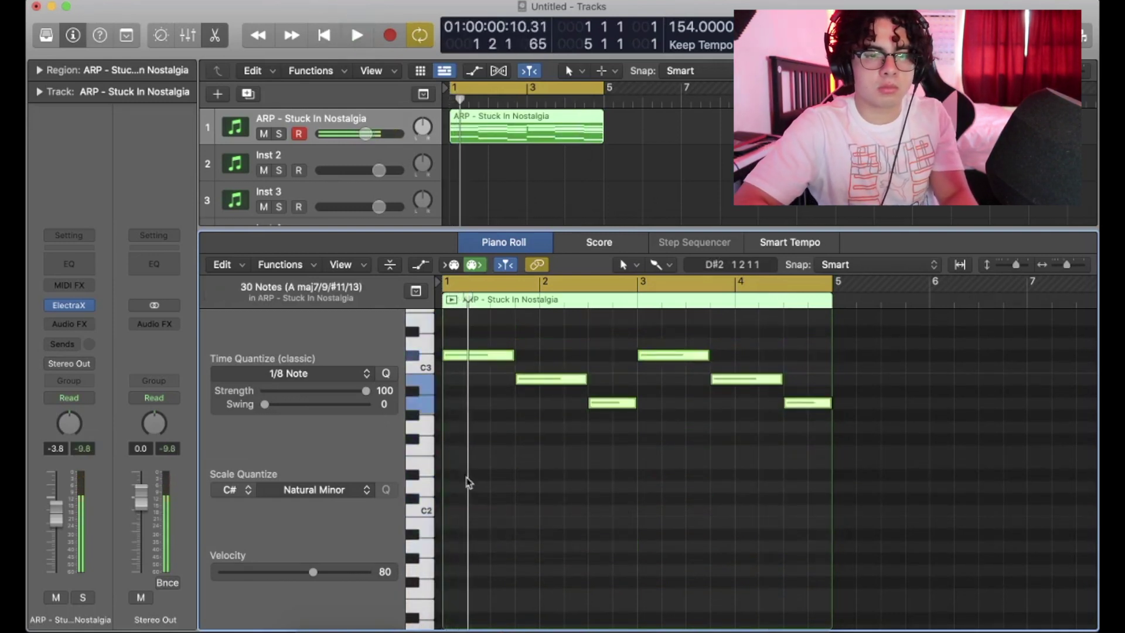
key("space")
scroll(466, 482, "up", 5)
left_click(480, 447)
scroll(480, 447, "up", 2)
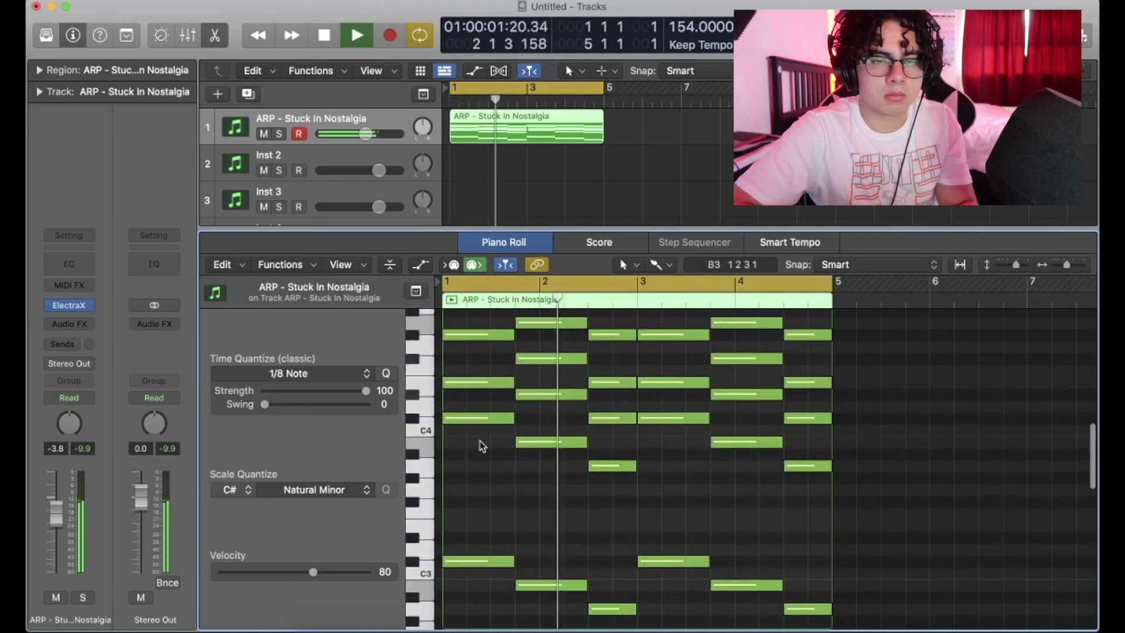
scroll(535, 487, "up", 2)
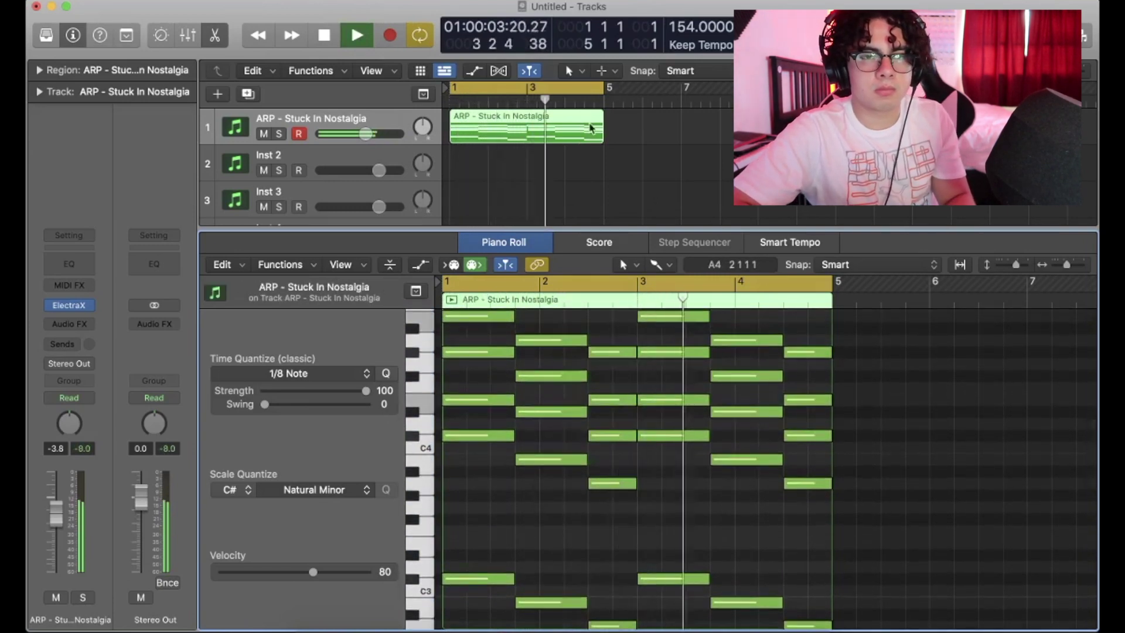
mouse_move(542, 342)
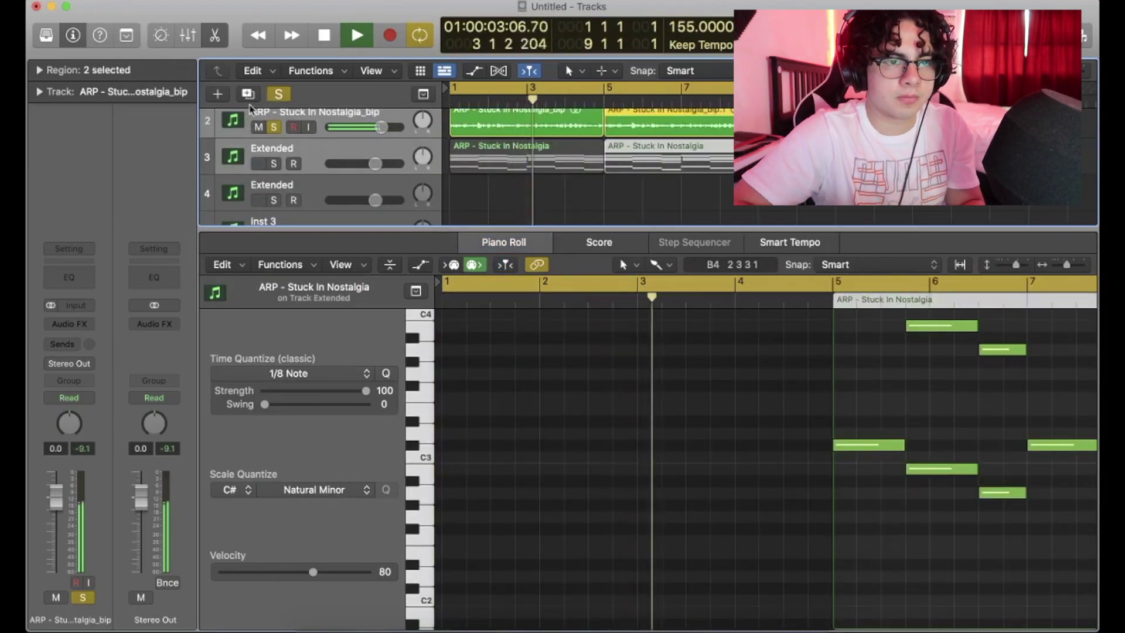
- Turn off solo on the ARP - Stuck In Nostalgia_bip track and select the upper Extended track to show its notes
key("s")
scroll(332, 166, "up", 1)
scroll(332, 165, "down", 2)
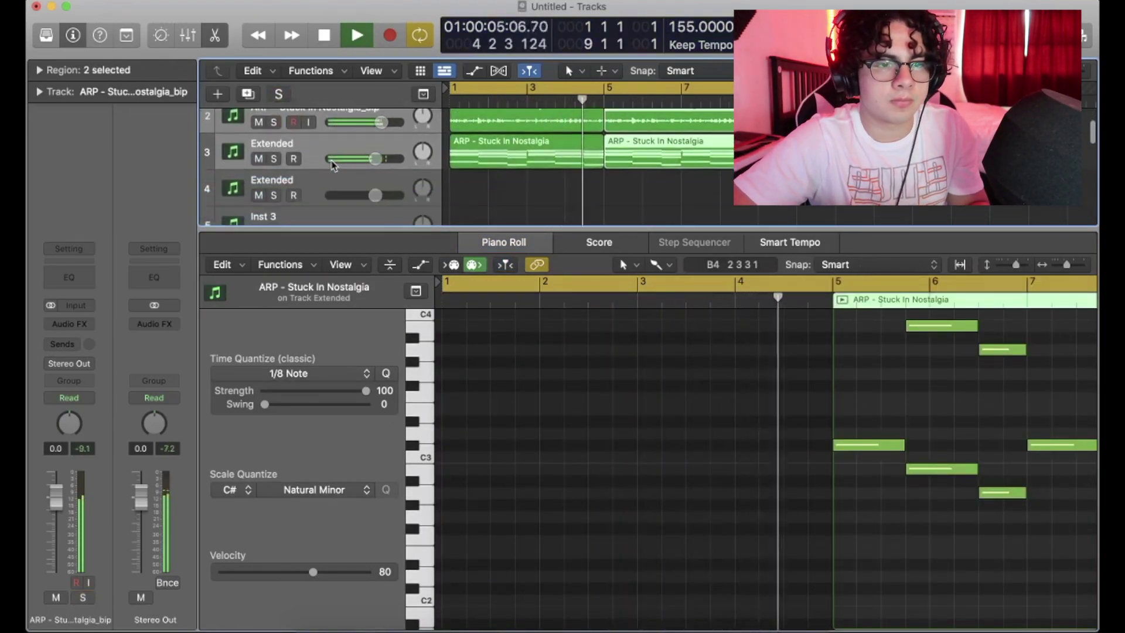
left_click(350, 150)
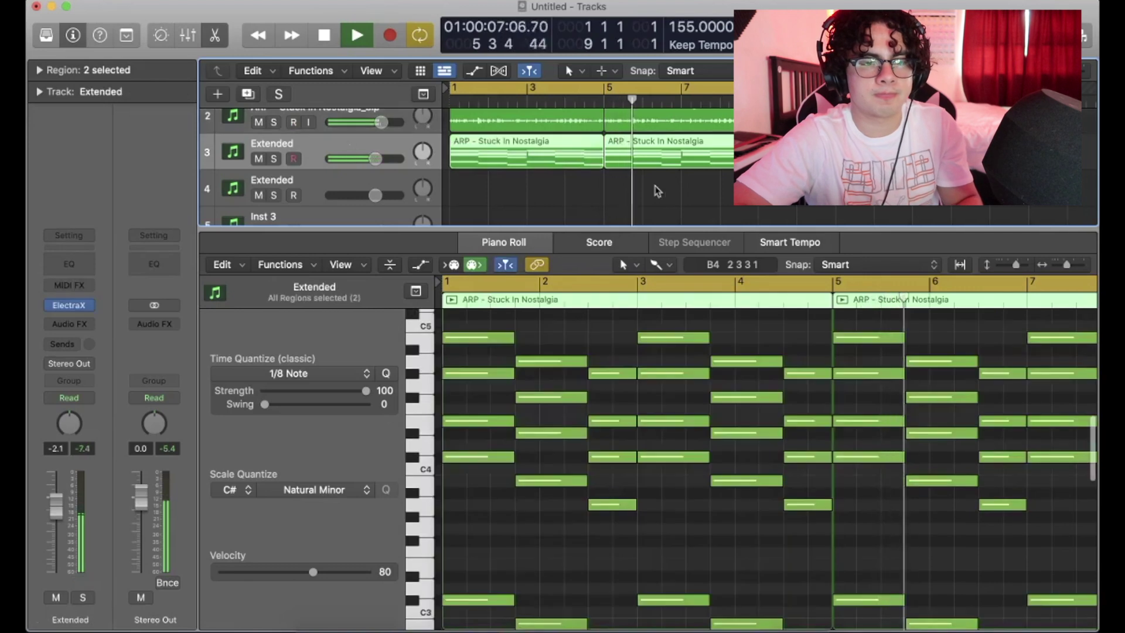
- Draw an E5 note above the first chord in bar 1, lengthen it to the chord's end, and play it back
scroll(472, 381, "up", 3)
scroll(475, 390, "up", 3)
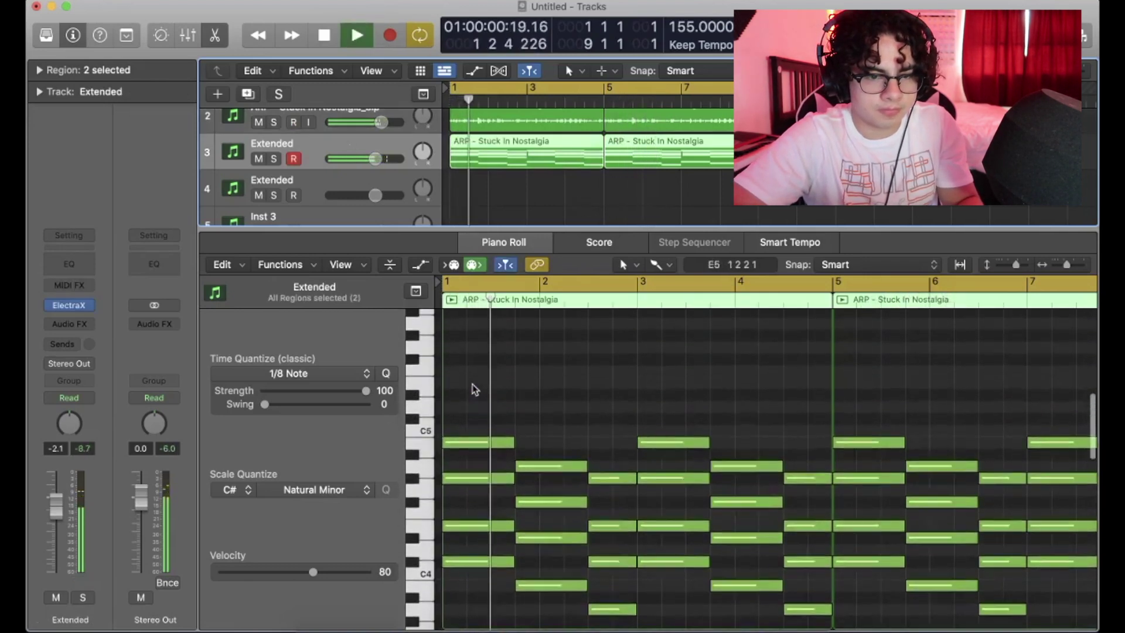
key("space")
left_click(484, 402, "super")
key("space")
left_click_drag(489, 403, 517, 408)
key("space")
key("space")
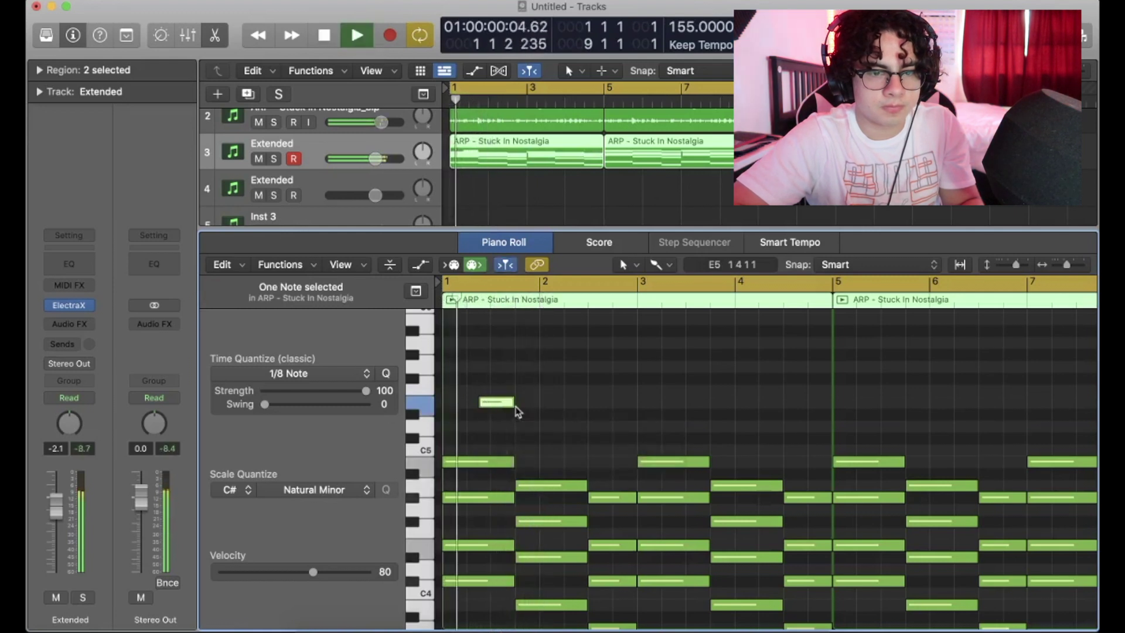
key("space")
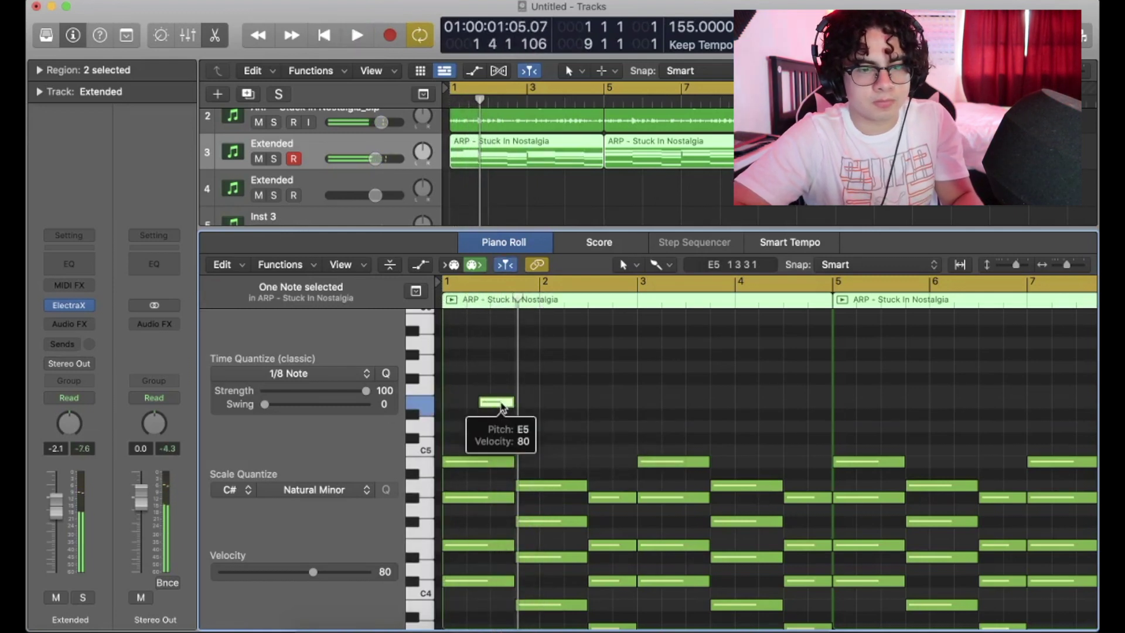
key("Delete")
key("space")
scroll(502, 407, "up", 3)
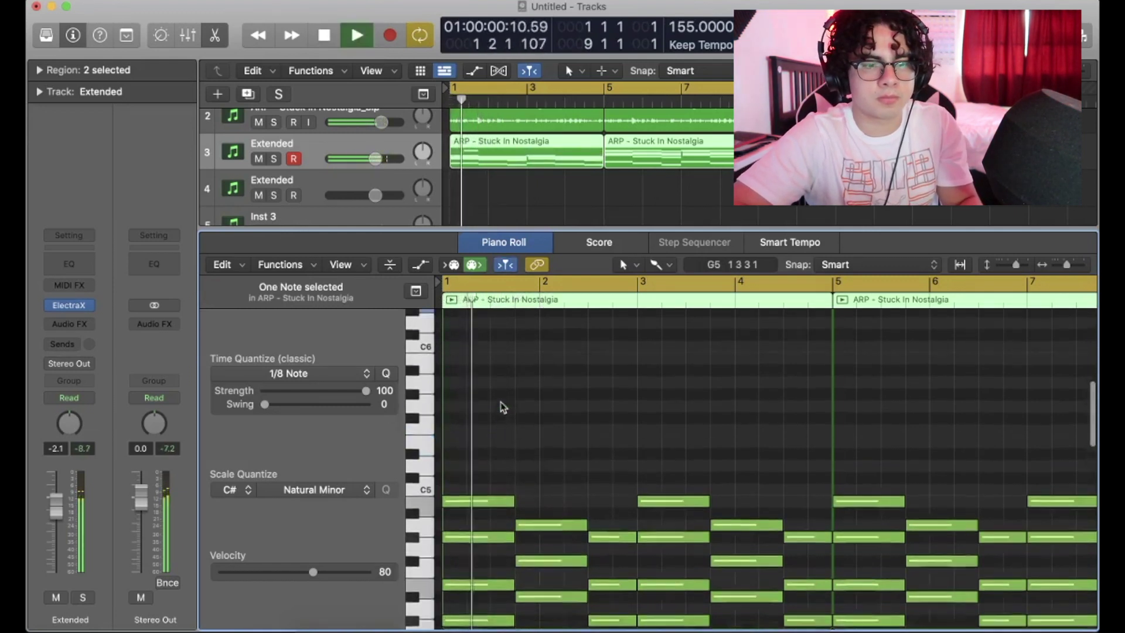
key("space")
key("ctrl+z")
- Raise the upper Extended track's volume to 0.0 dB and play the loop to check the balance
left_click_drag(375, 158, 381, 158)
key("space")
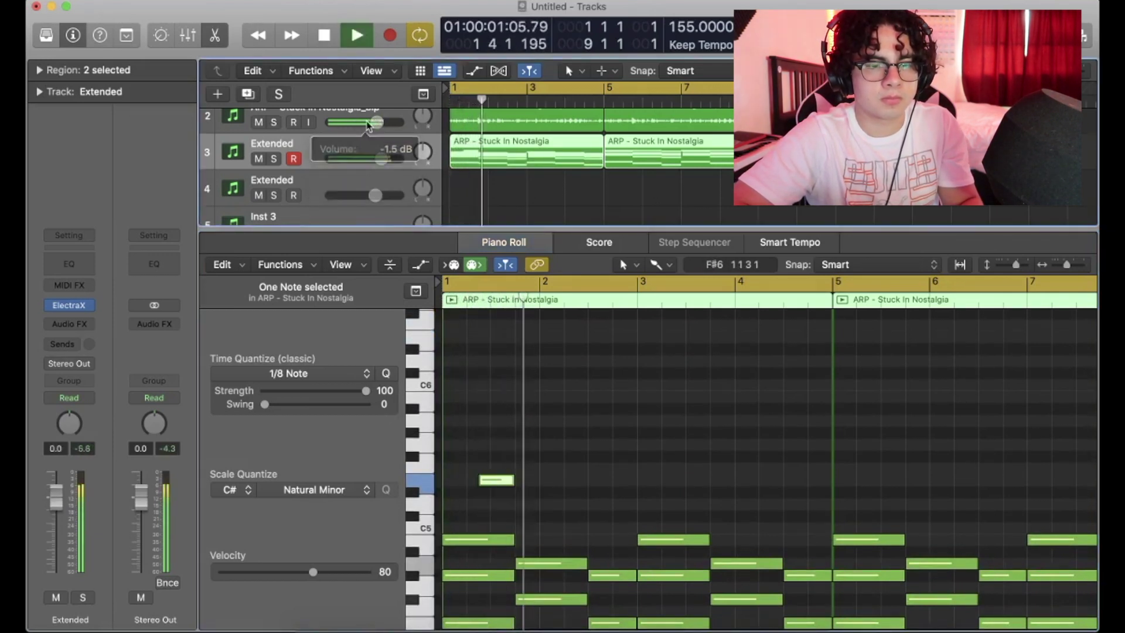
scroll(525, 392, "down", 3)
key("space")
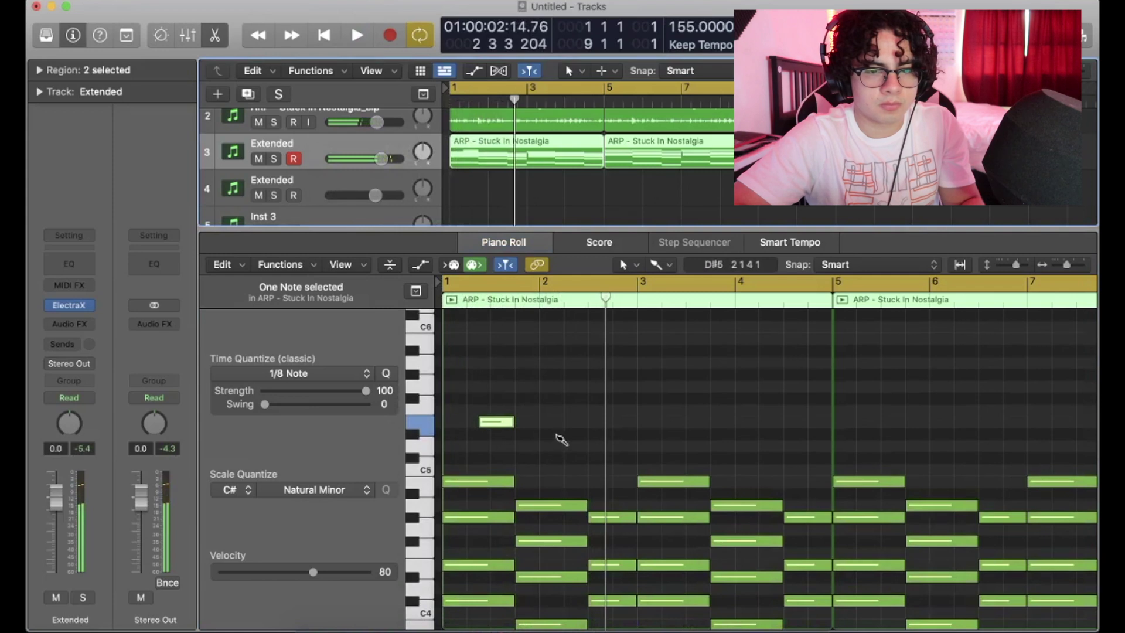
- Add short D#5 and C#5 melody notes in bar 2, audition them, and select the melody notes above the chords
left_click(556, 435)
left_click(571, 458)
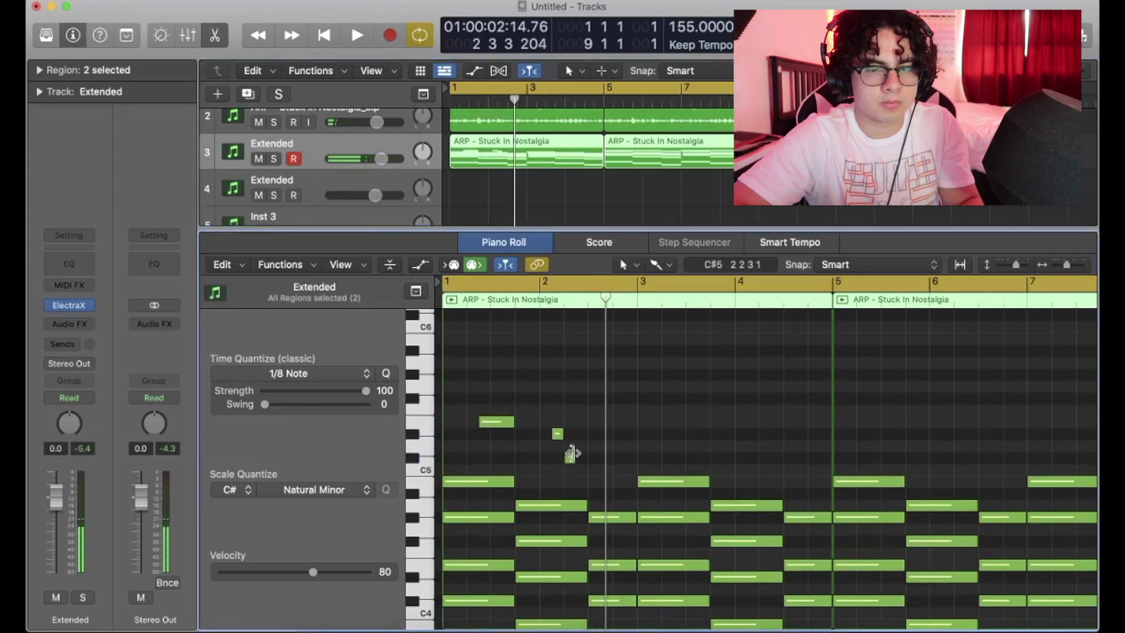
key("space")
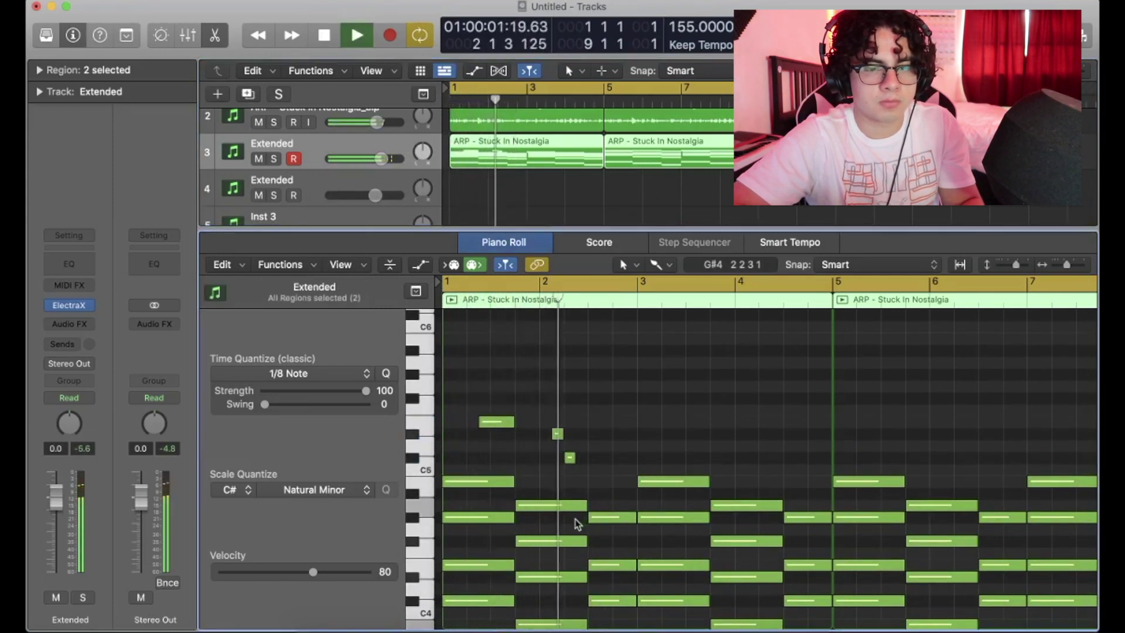
scroll(580, 498, "down", 2)
key("space")
left_click_drag(589, 441, 478, 377)
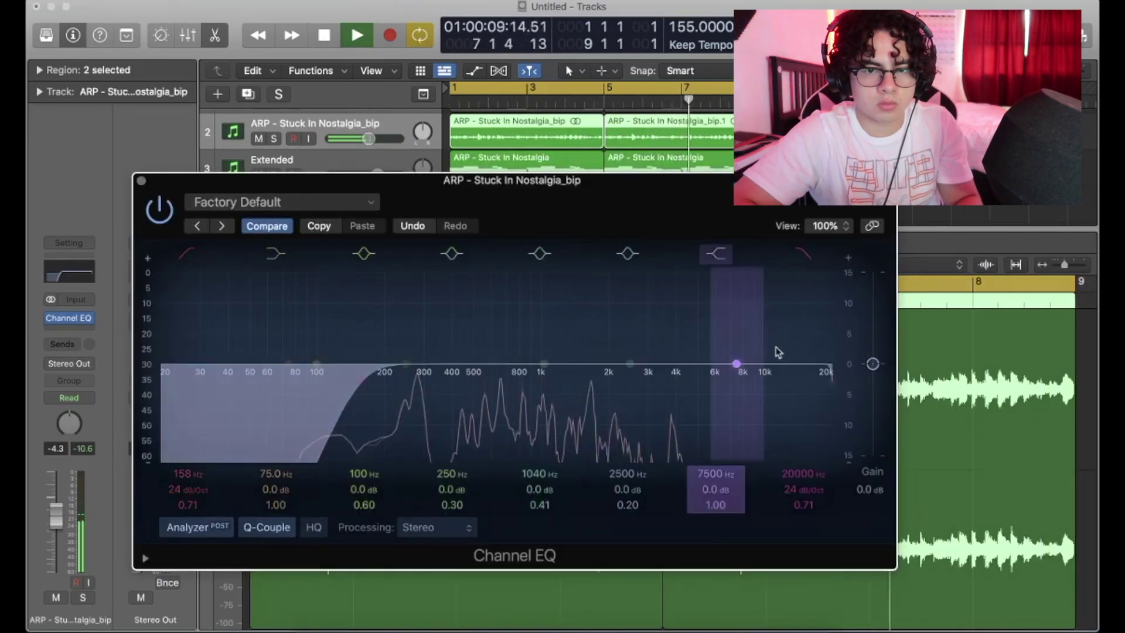
- Set the ARP - Stuck In Nostalgia_bip Channel EQ to a 112 Hz low cut, -2.0 dB high shelf at 5950 Hz and 11900 Hz high cut
left_click_drag(782, 362, 736, 377)
left_click_drag(381, 381, 298, 406)
left_click_drag(744, 380, 796, 394)
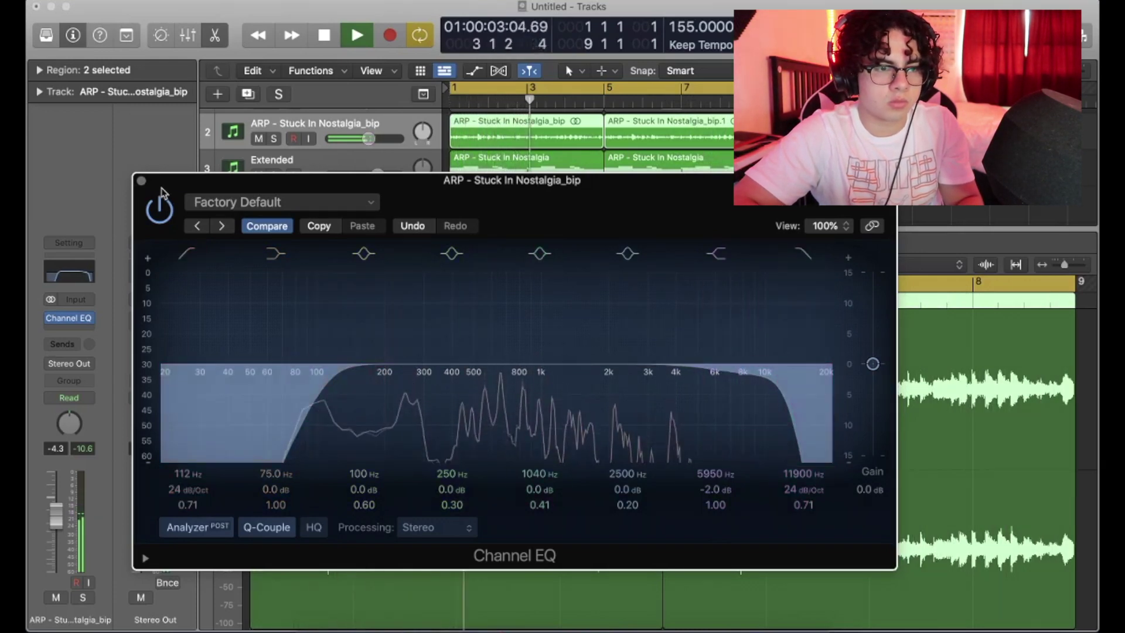
left_click(141, 180)
- Add a Space Designer reverb to the ARP - Stuck In Nostalgia_bip track and set its wet level to -26.0 dB
left_click(68, 328)
mouse_move(112, 372)
left_click(193, 369)
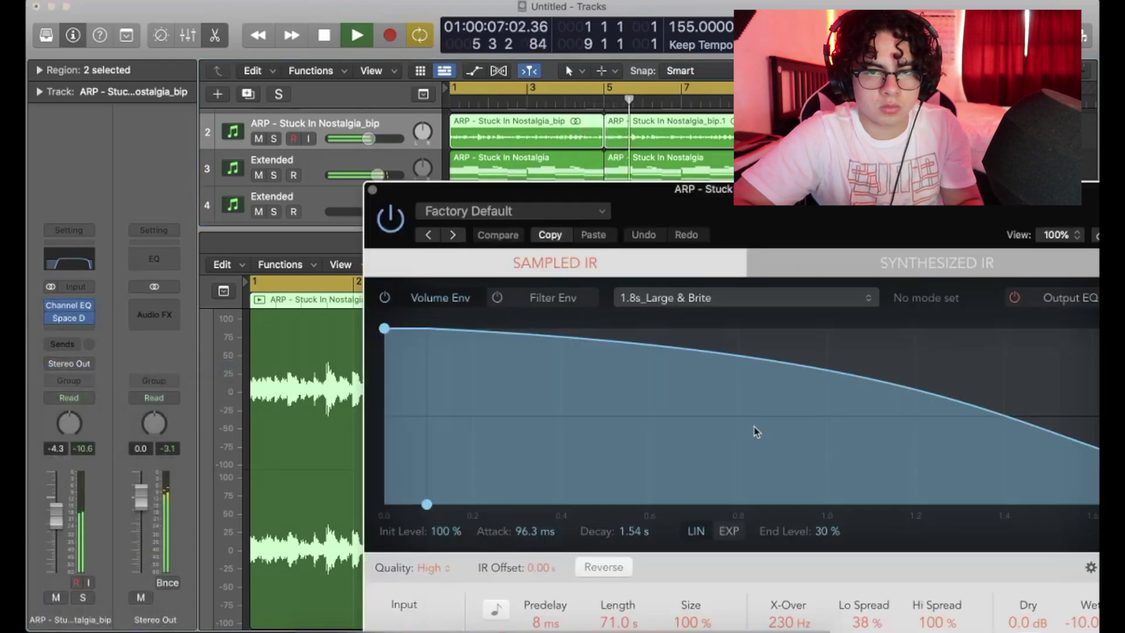
left_click_drag(907, 196, 569, 127)
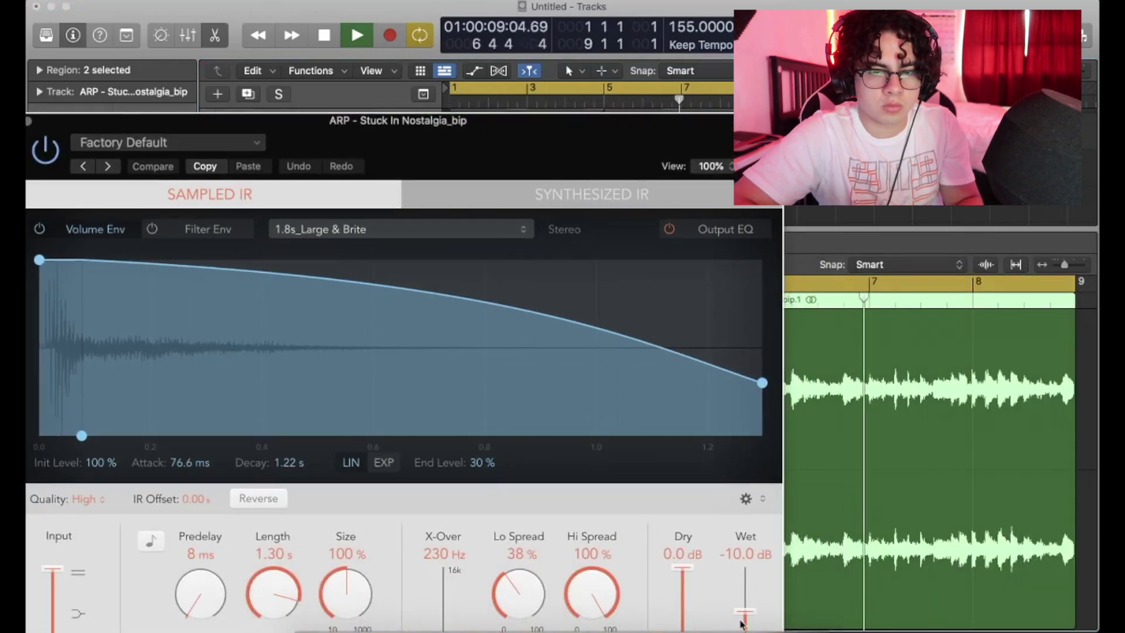
left_click_drag(740, 622, 741, 629)
left_click_drag(613, 167, 654, 62)
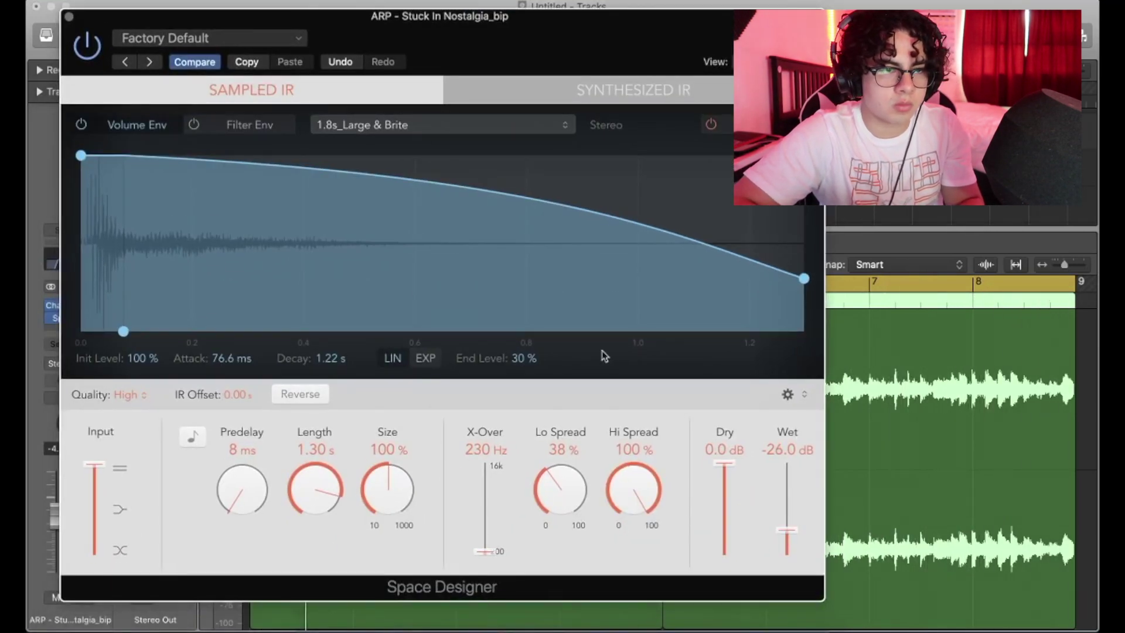
left_click(69, 17)
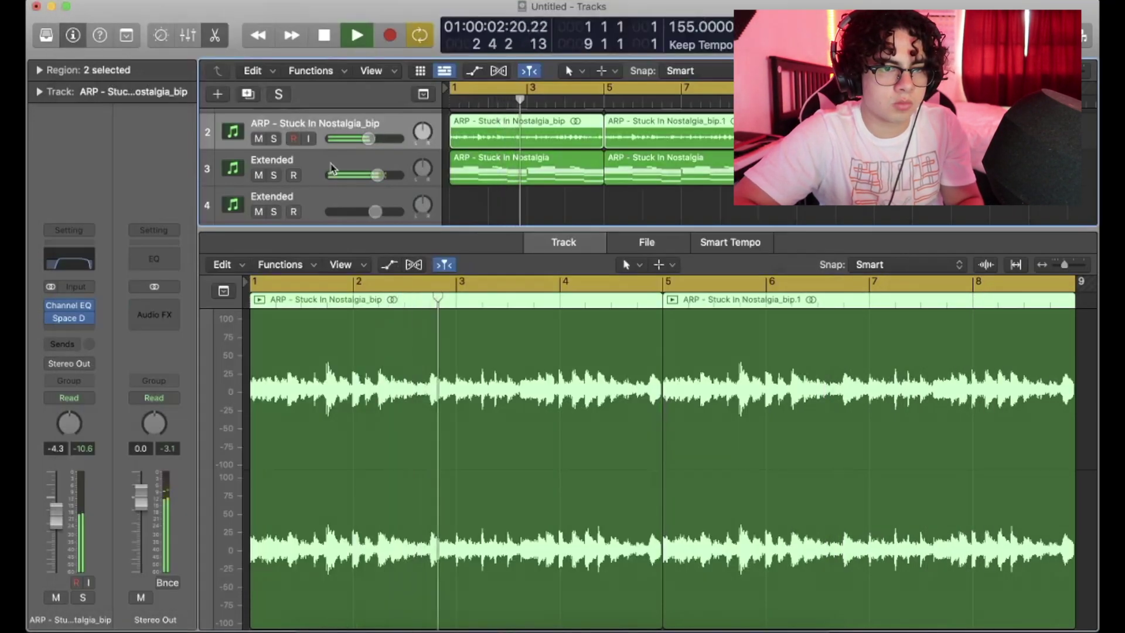
- Add a Channel EQ to the upper Extended track with a 12 dB/Oct low cut at 159 Hz
key("Down")
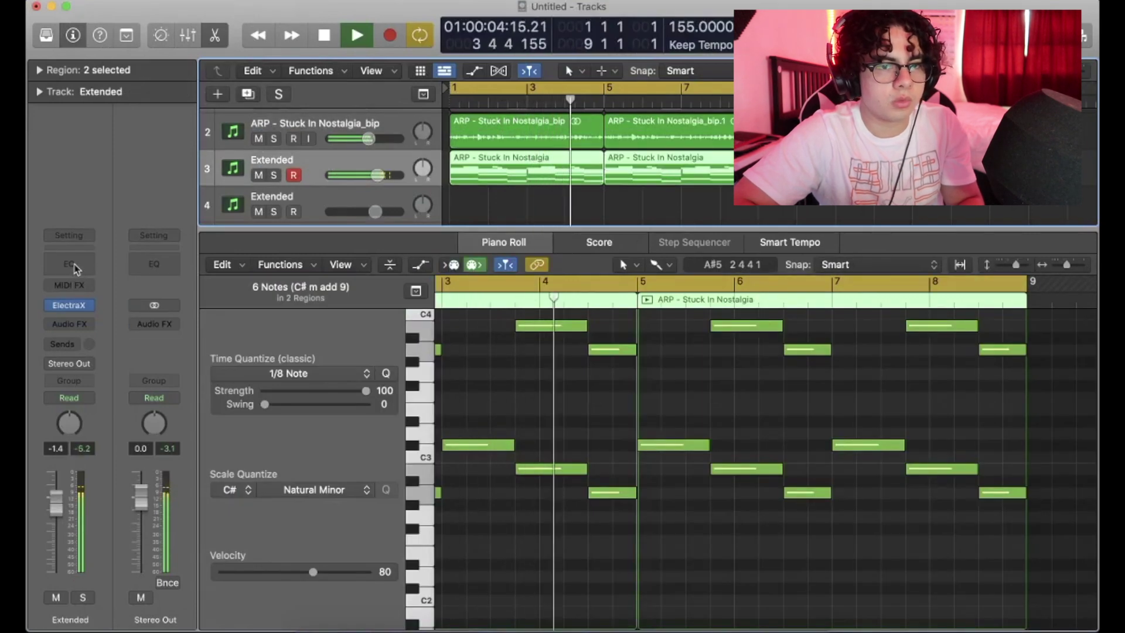
left_click(69, 267)
left_click_drag(553, 191, 252, 131)
left_click(117, 203)
left_click_drag(102, 330, 162, 331)
left_click_drag(144, 445, 144, 419)
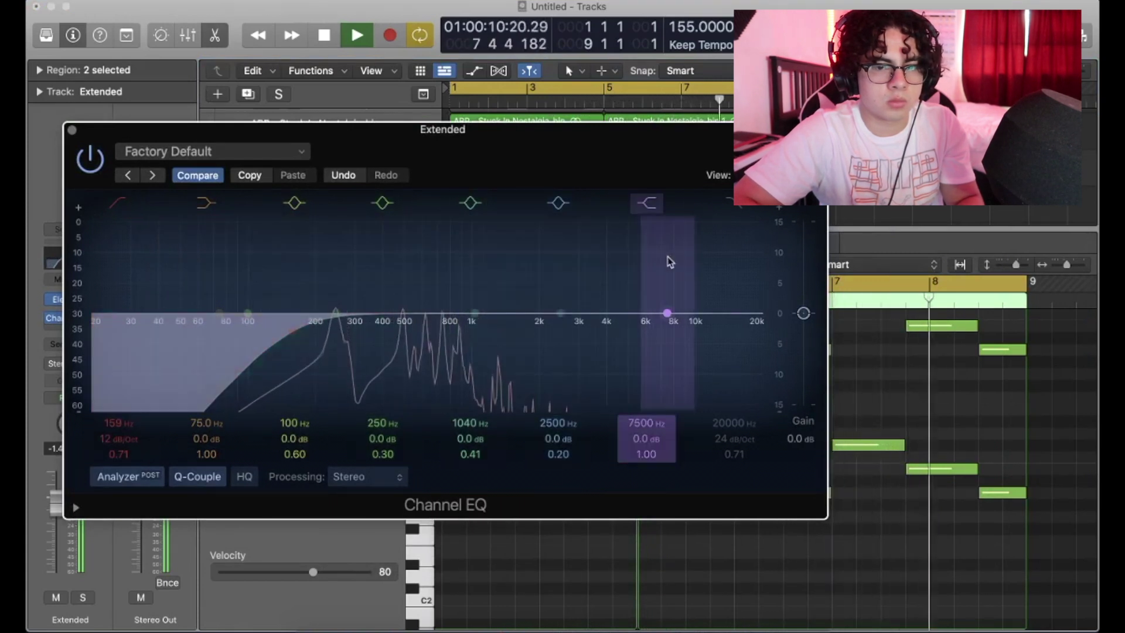
- Boost the Extended EQ by 4.8 dB at 4360 Hz, set its high shelf to -2.2 dB at 7300 Hz and high cut to 14100 Hz
left_click_drag(668, 258, 668, 233)
left_click_drag(588, 279, 640, 241)
left_click_drag(693, 275, 689, 312)
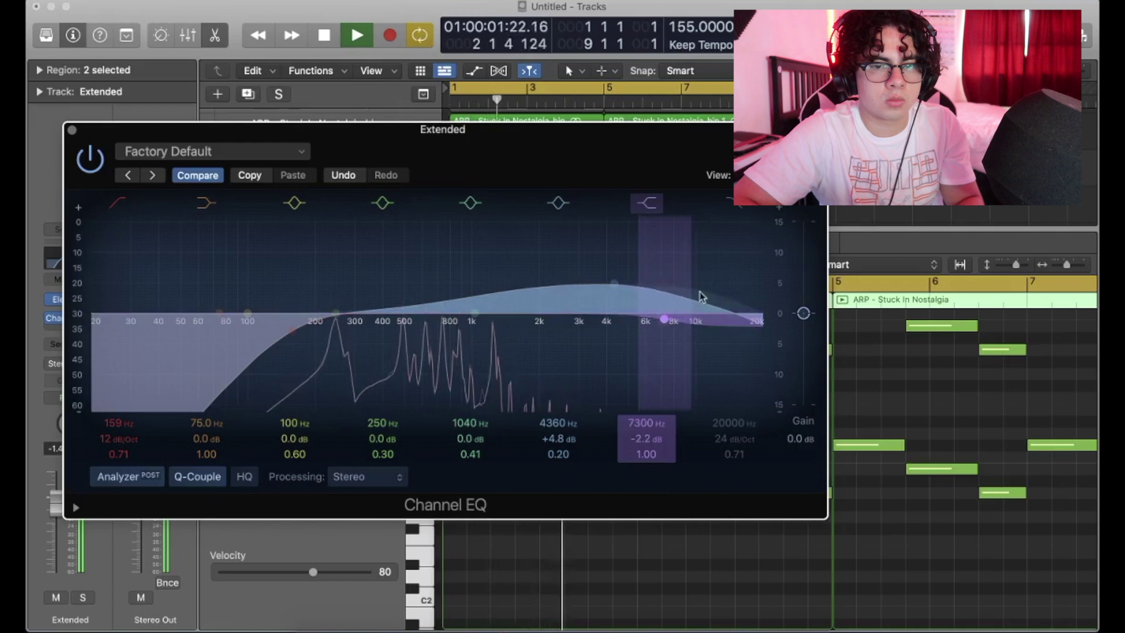
left_click(743, 207)
left_click_drag(739, 261, 707, 263)
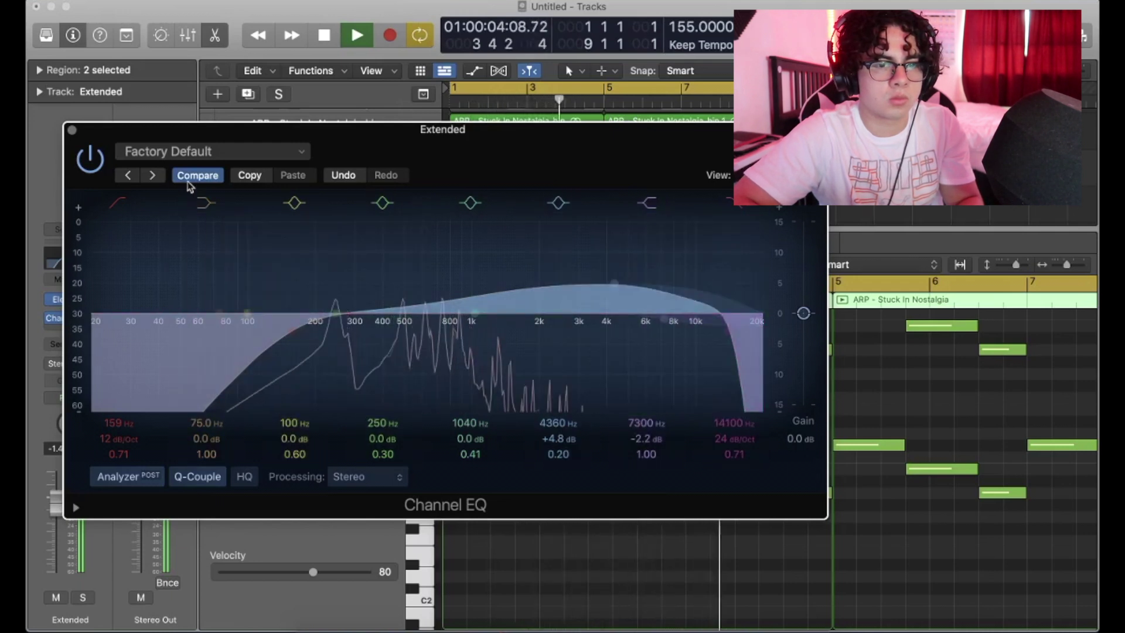
- Set the 4360 Hz band's Q to 0.43 and its gain to +3.5 dB
left_click_drag(557, 454, 557, 458)
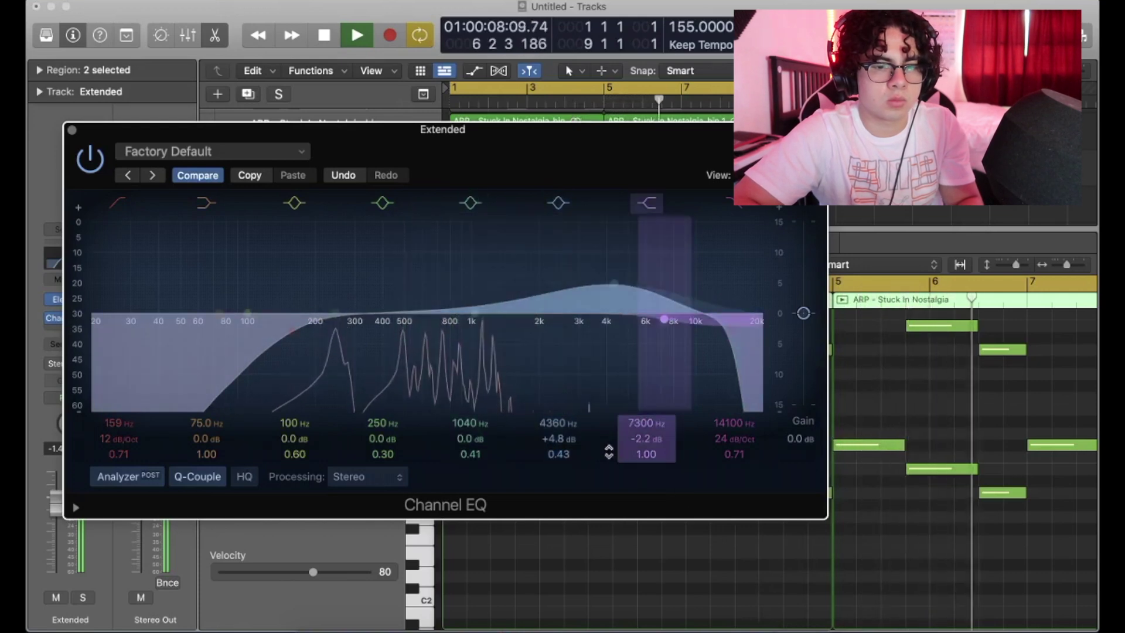
left_click_drag(558, 439, 558, 446)
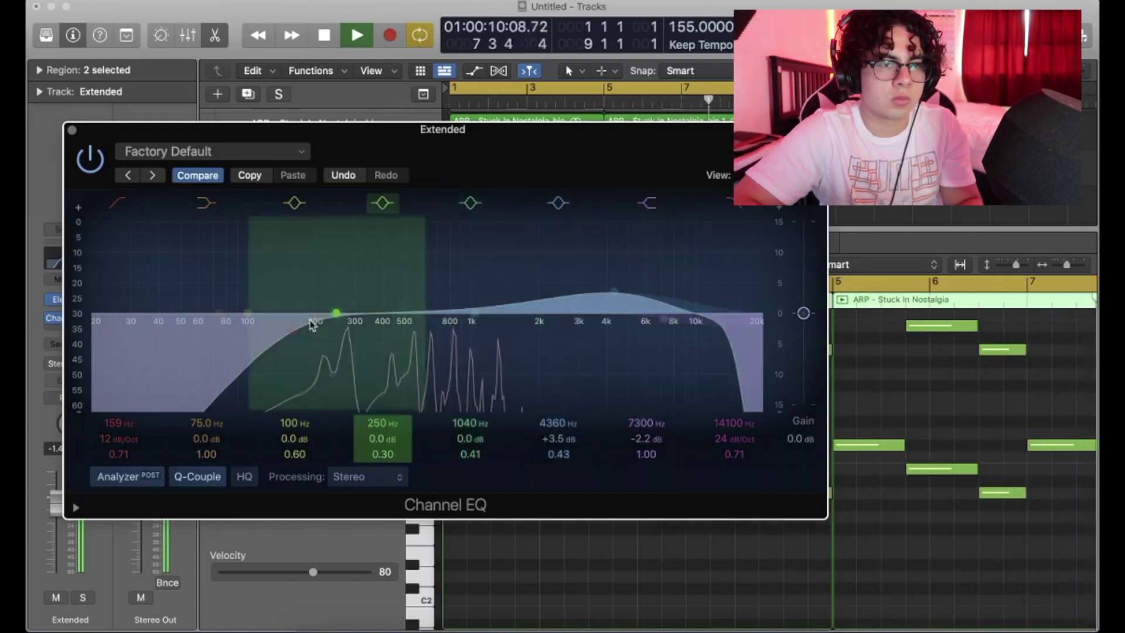
- Close the Extended track's Channel EQ, stop playback and enlarge the tracks area to show the empty instrument and drum tracks
left_click(69, 127)
key("space")
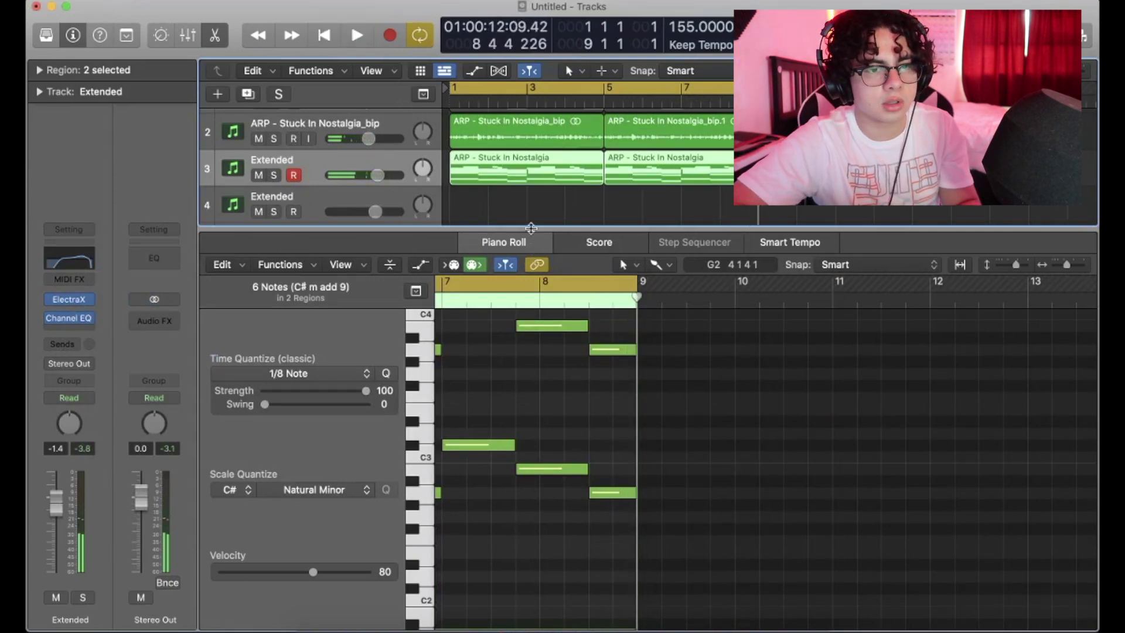
left_click_drag(525, 263, 526, 554)
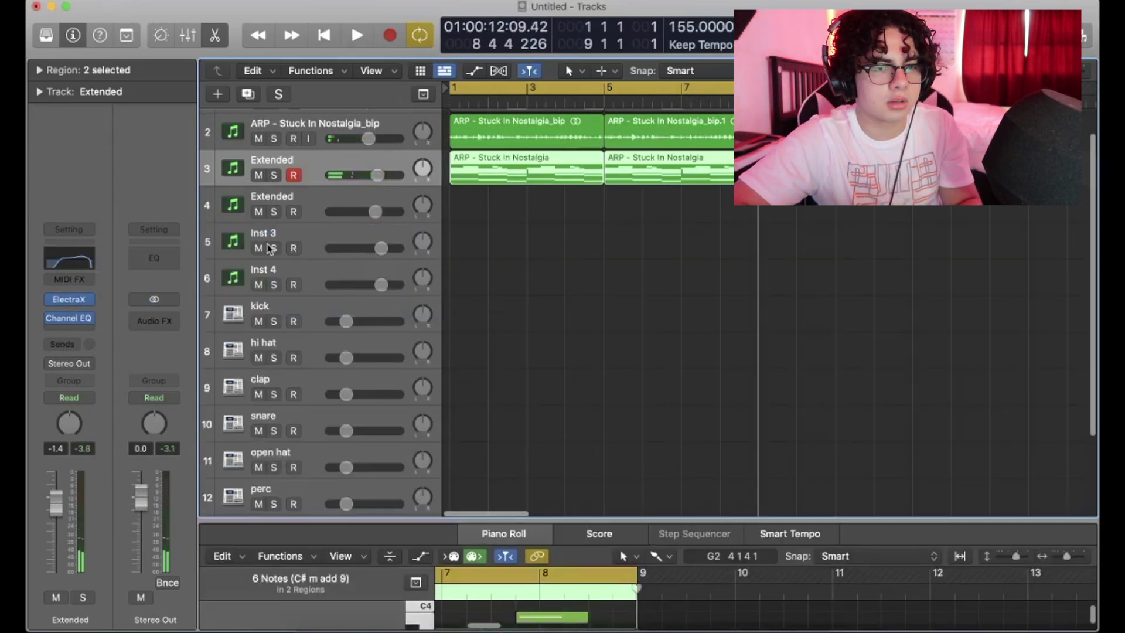
- Load Drum Machine Designer as the instrument on the Inst 4 track
left_click(320, 346)
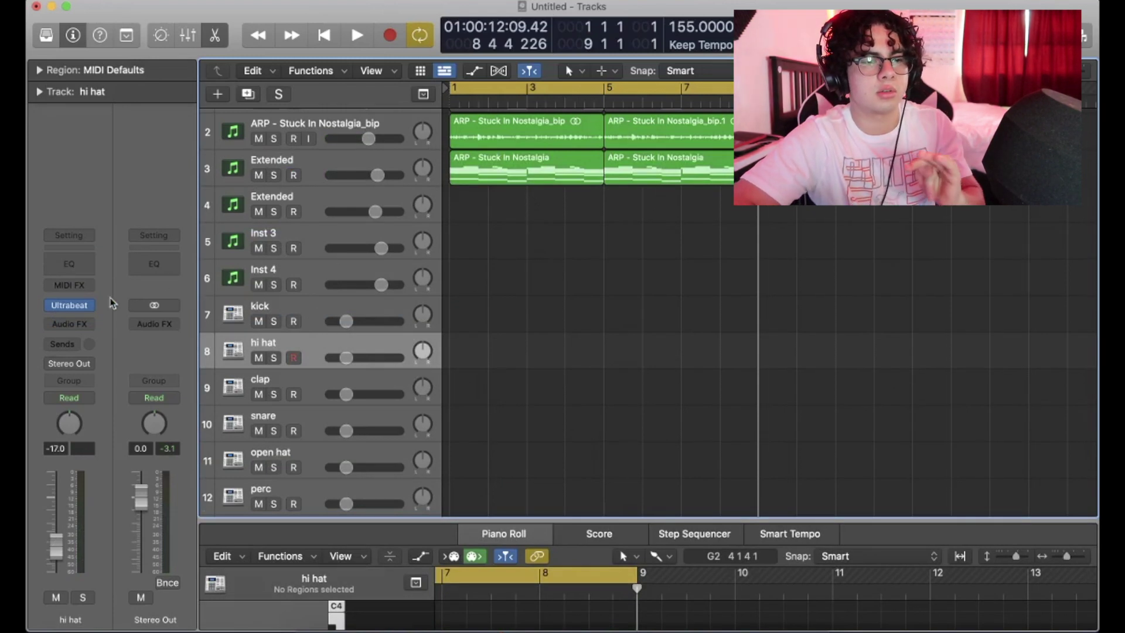
left_click(347, 275)
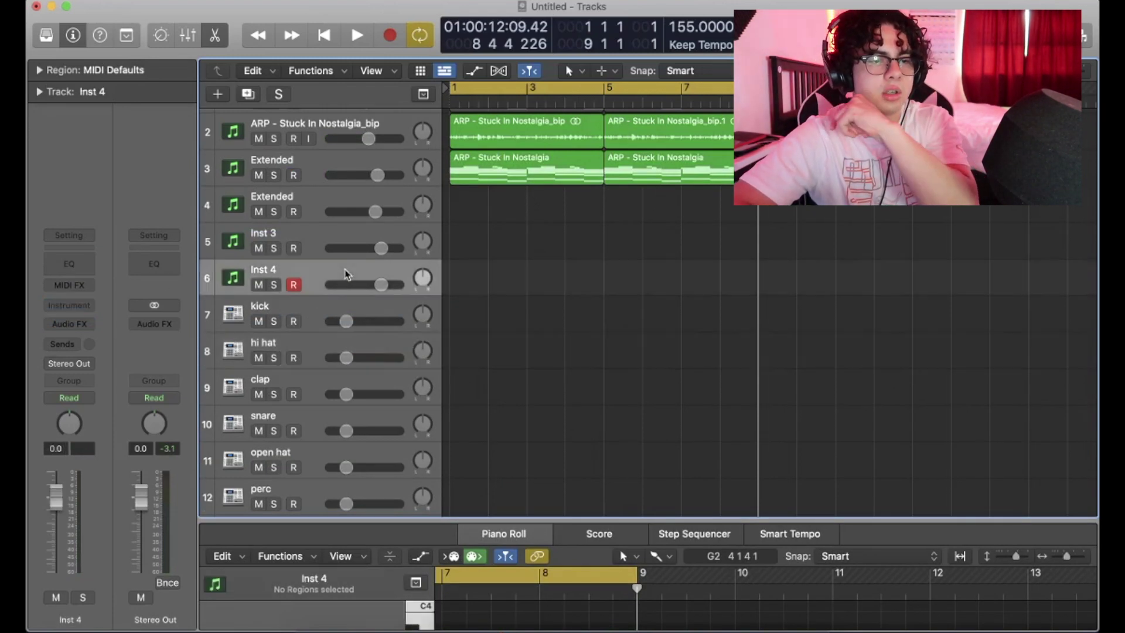
left_click(68, 305)
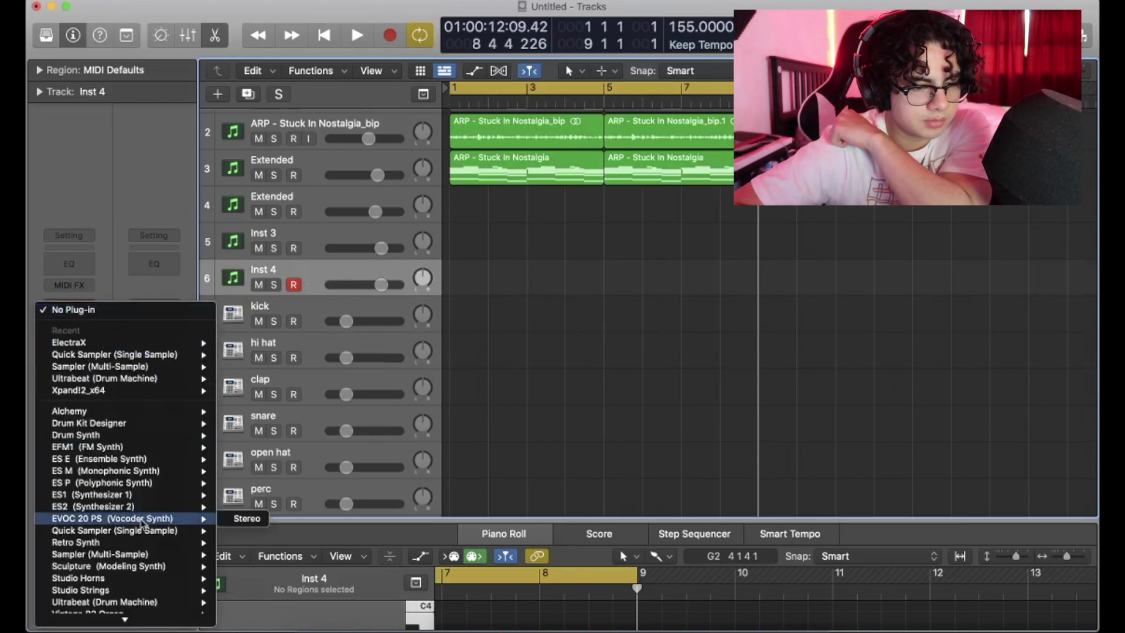
mouse_move(144, 619)
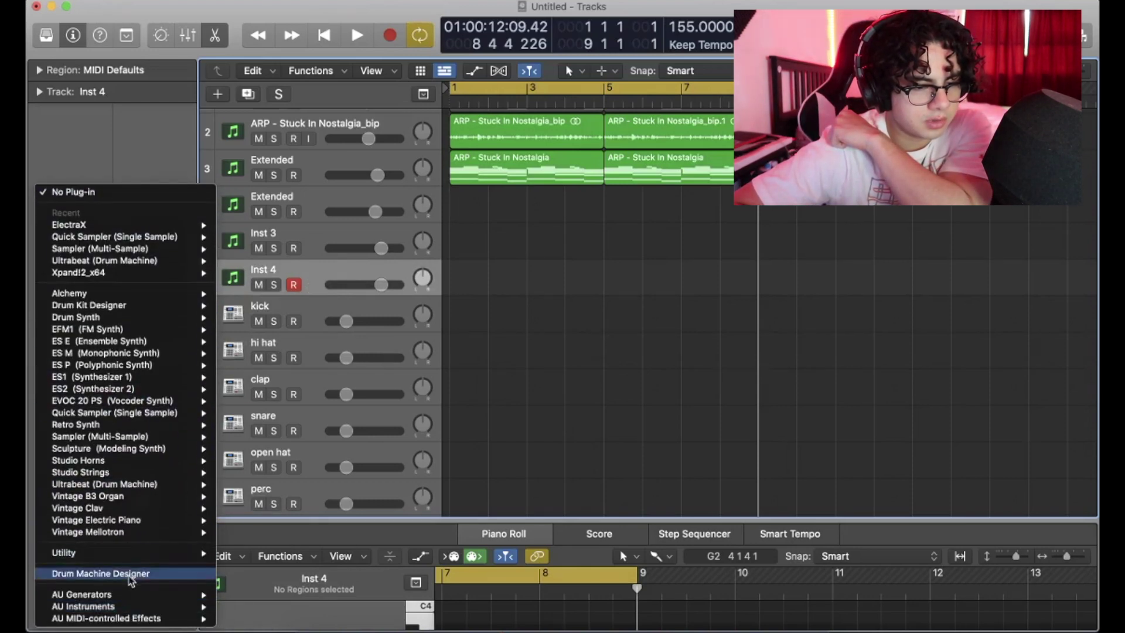
left_click(131, 577)
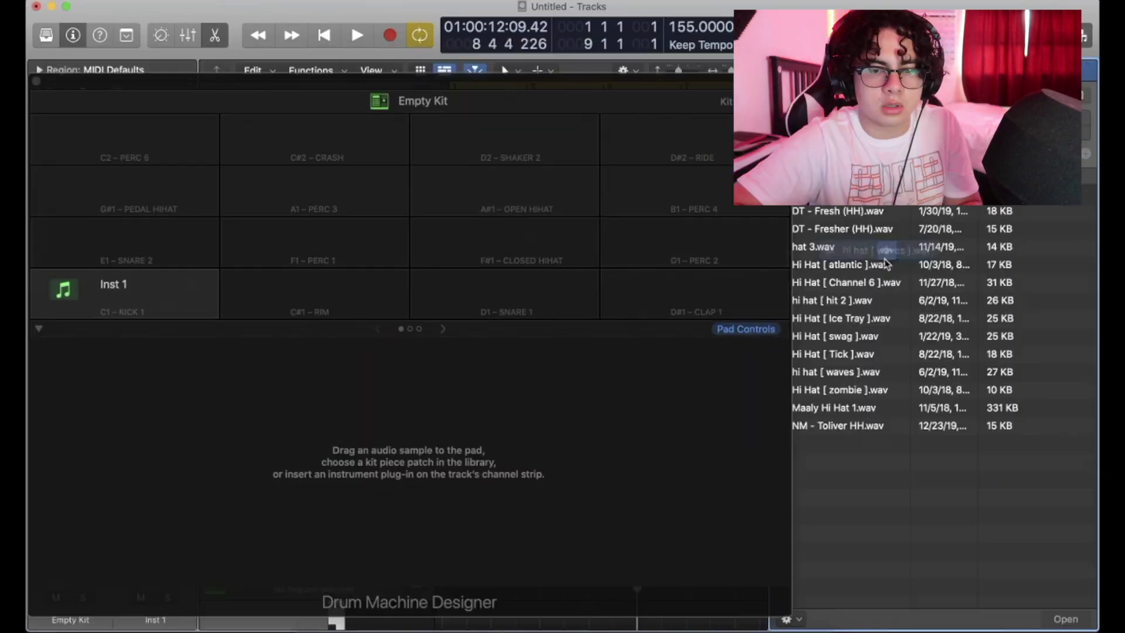
- Load the NM - Toliver HH.wav hi-hat sample onto the kit's C2 pad and play the project
left_click_drag(832, 359, 212, 132)
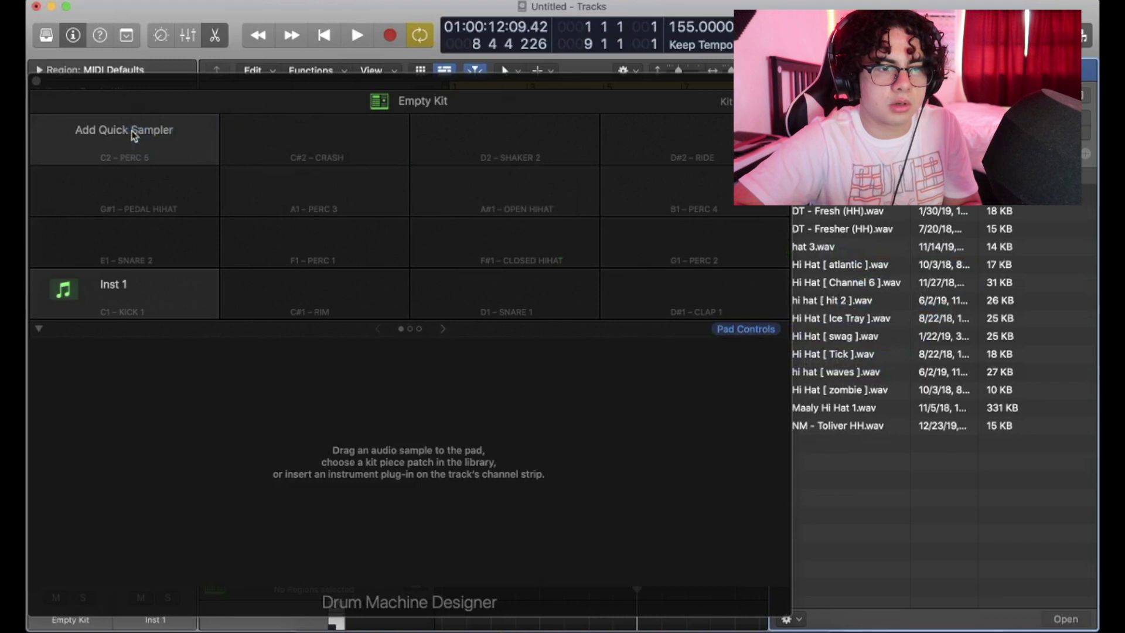
left_click_drag(134, 135, 134, 136)
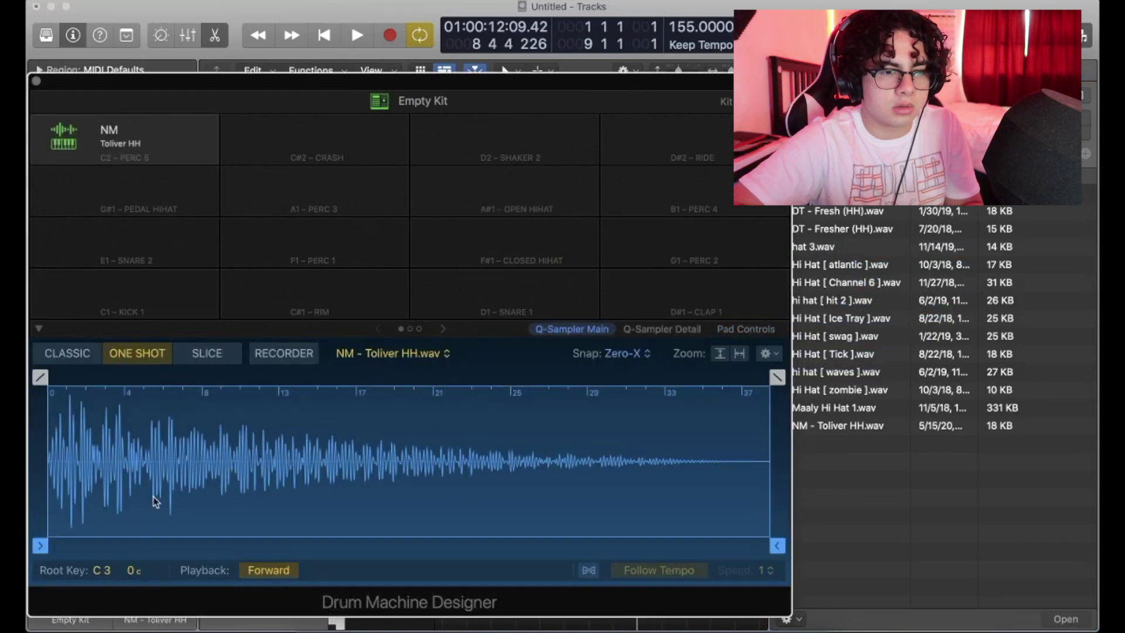
key("space")
key("space")
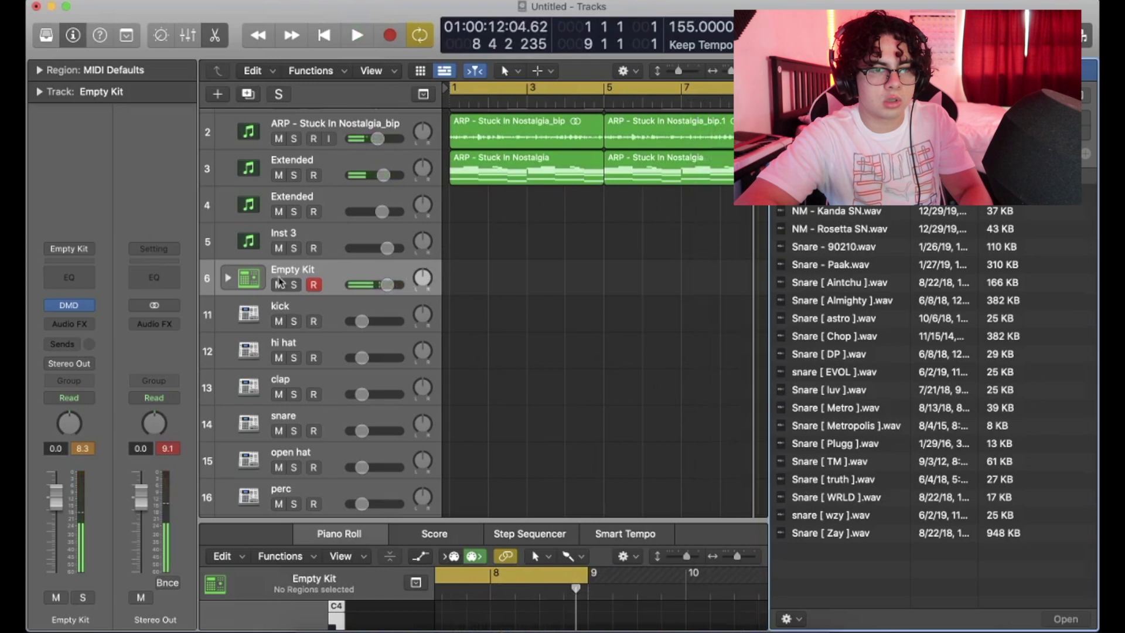
- Expand the Empty Kit track stack, hide the file browser and create a pattern region at bar 1 of the Empty Kit track
left_click(228, 277)
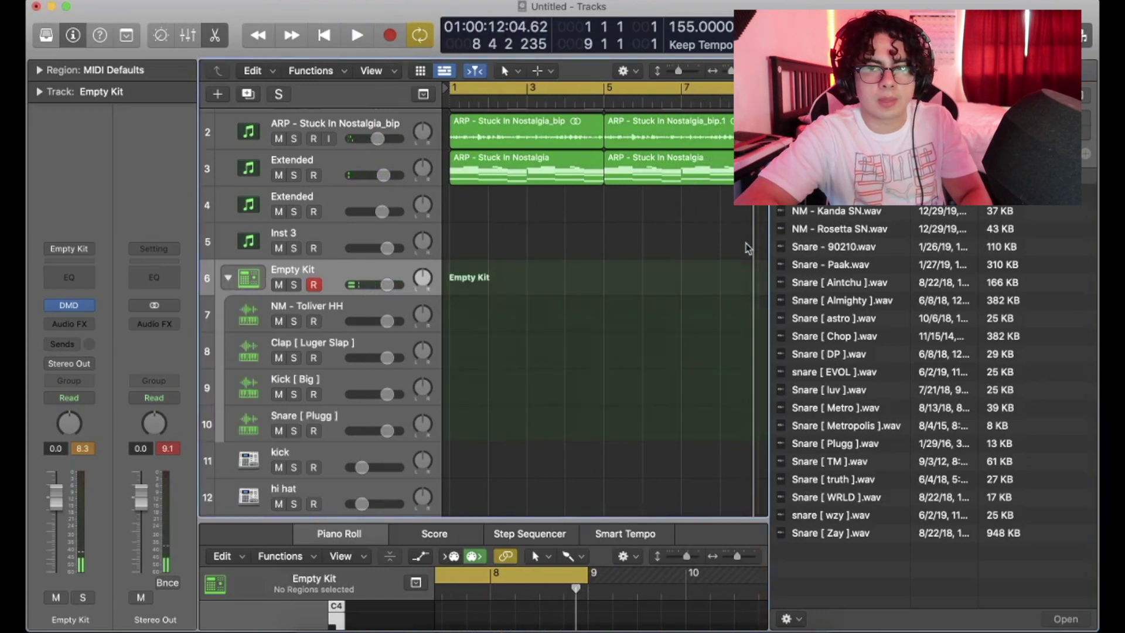
left_click(1083, 34)
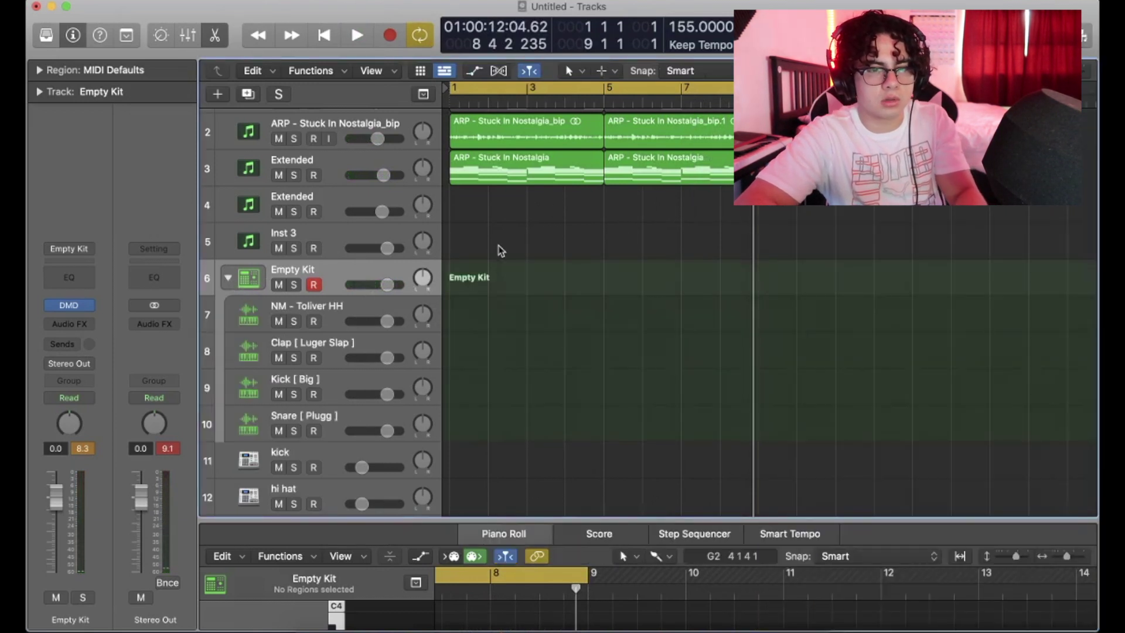
right_click(471, 279)
left_click(493, 293)
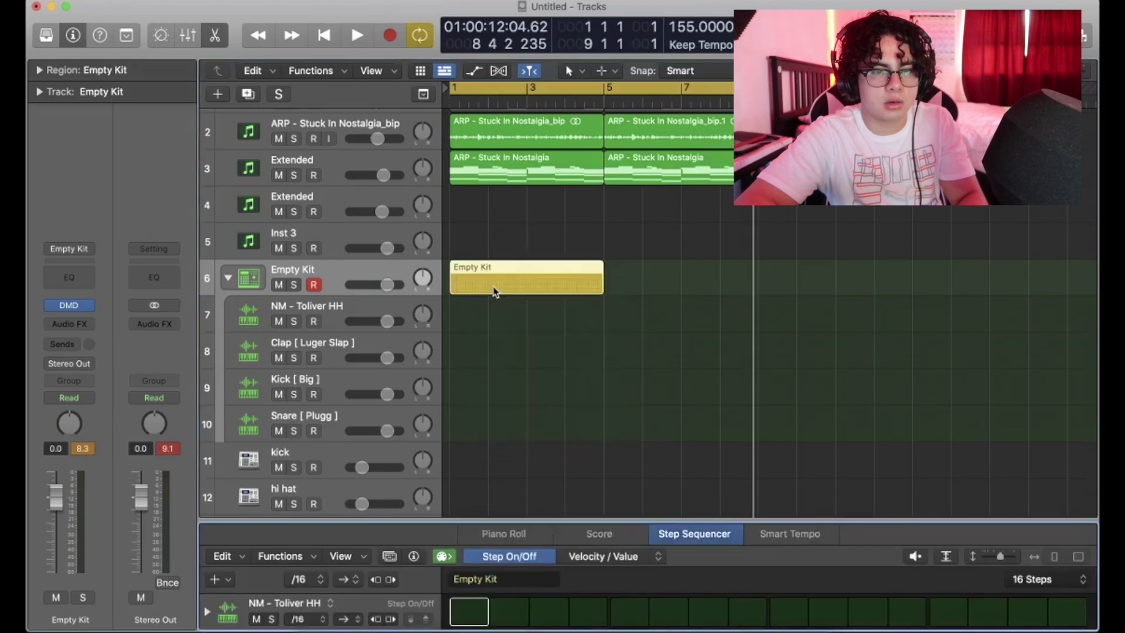
left_click_drag(502, 283, 502, 314)
left_click_drag(607, 517, 617, 249)
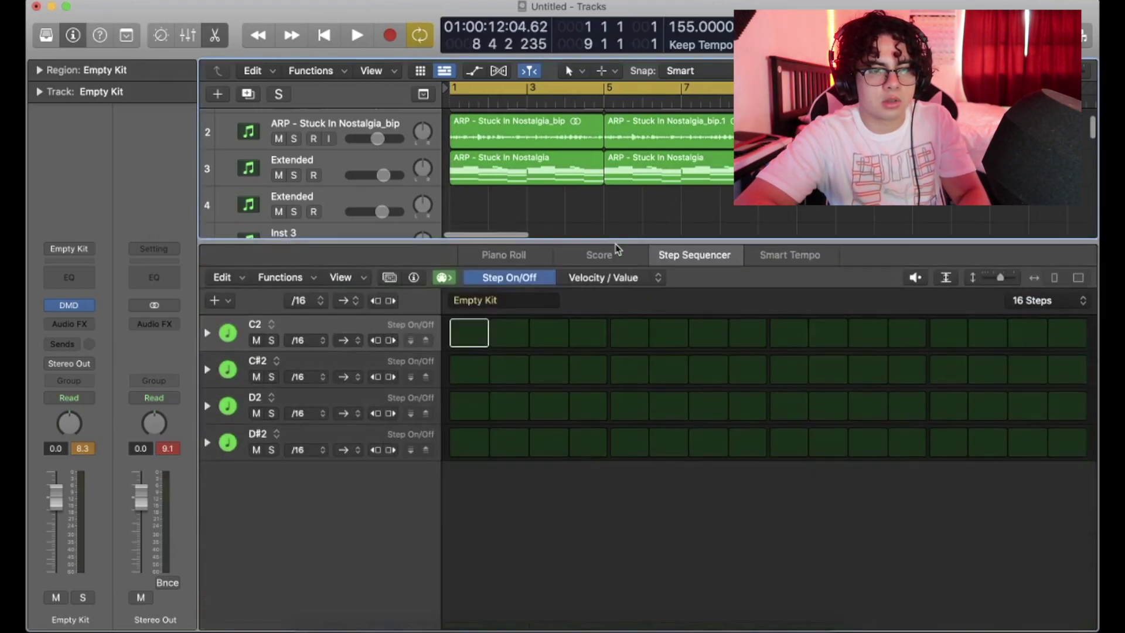
left_click(478, 338)
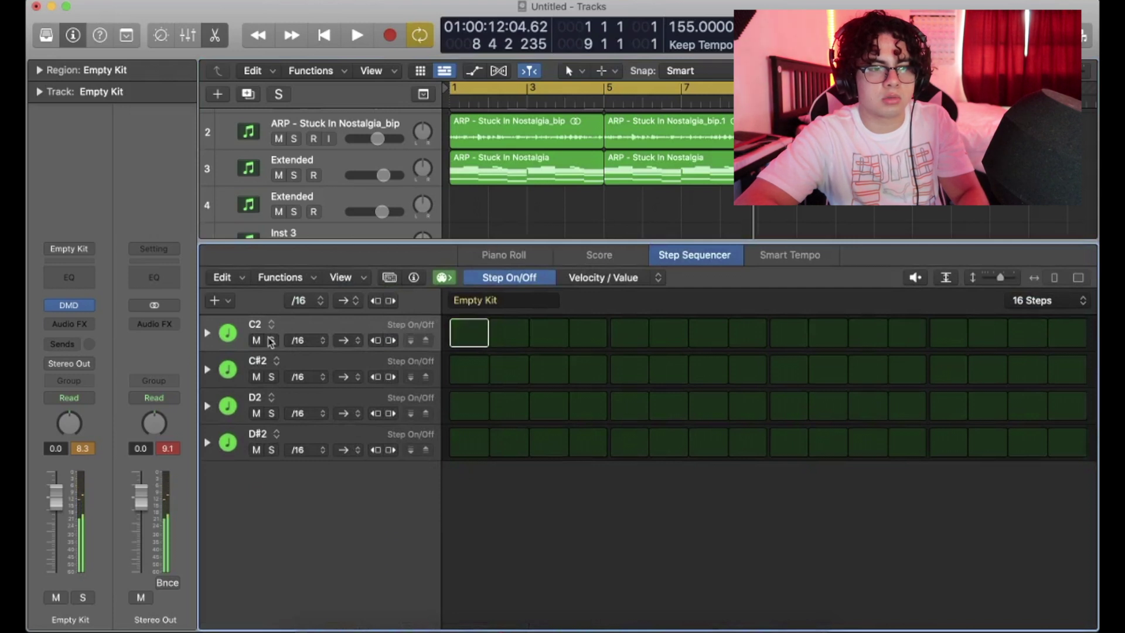
mouse_move(469, 332)
left_mouse_down()
mouse_move(668, 332)
mouse_move(446, 340)
left_mouse_up()
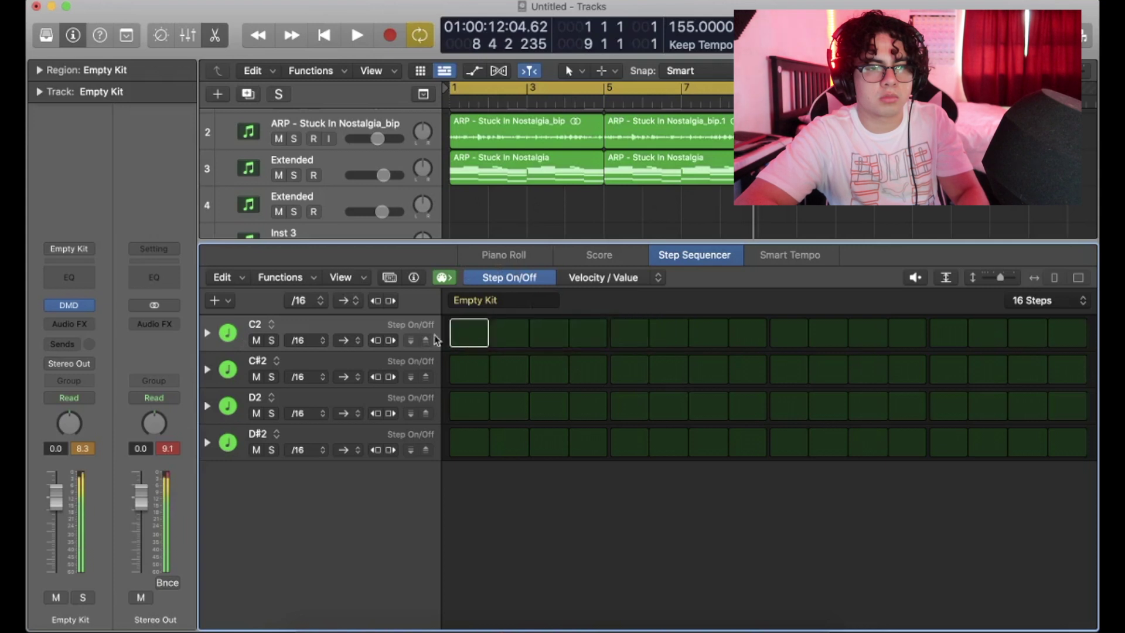
left_click_drag(490, 242, 479, 436)
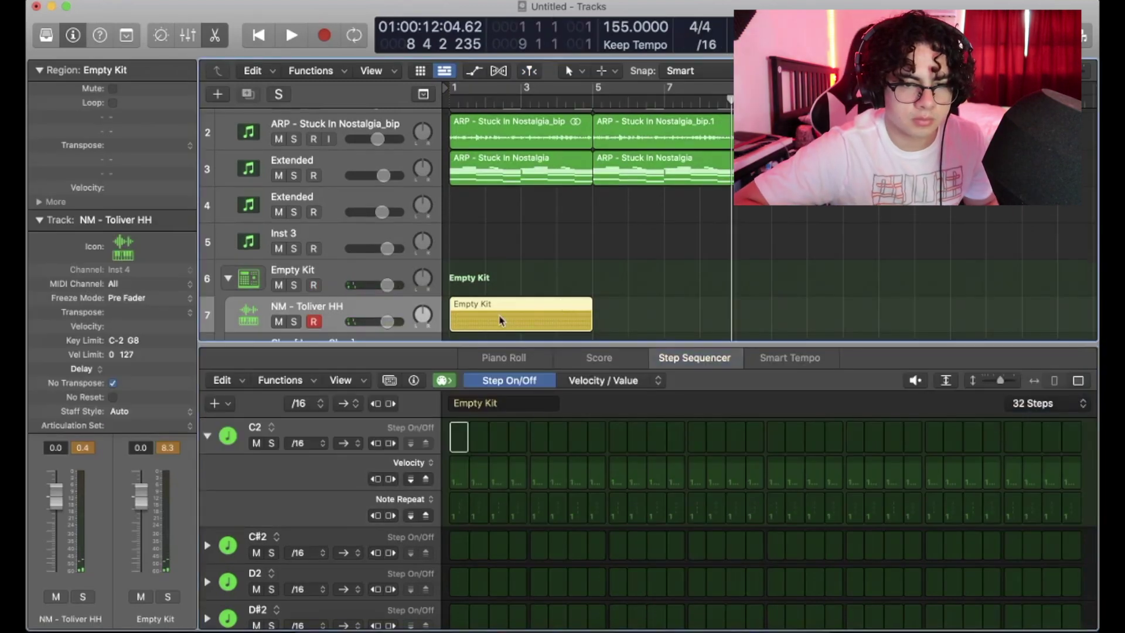
left_click_drag(500, 328, 499, 293)
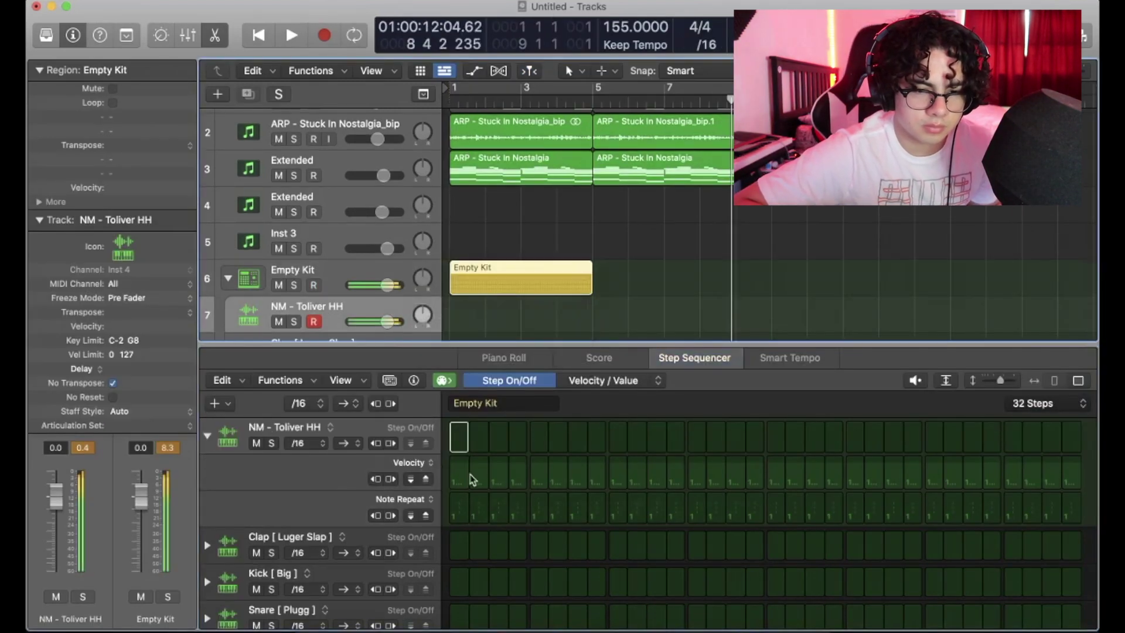
- Turn on all 32 steps of the NM - Toliver HH row, start playback and enable cycle mode
left_click(459, 445)
left_click(459, 445)
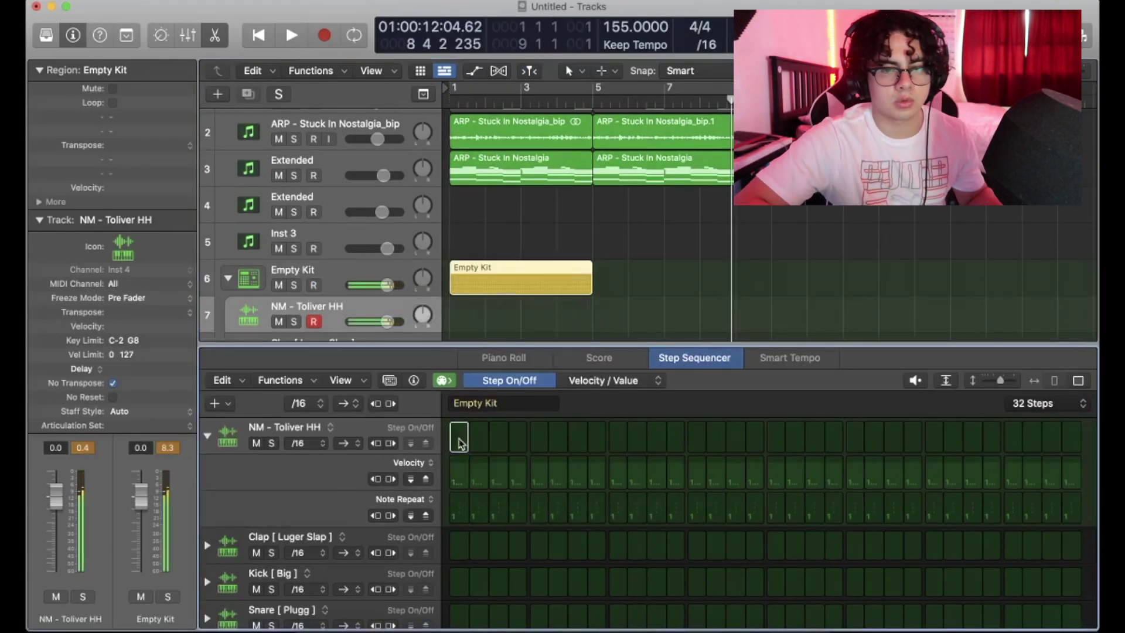
mouse_move(459, 445)
left_mouse_down()
mouse_move(519, 434)
mouse_move(742, 436)
mouse_move(816, 407)
mouse_move(1077, 424)
left_mouse_up()
key("space")
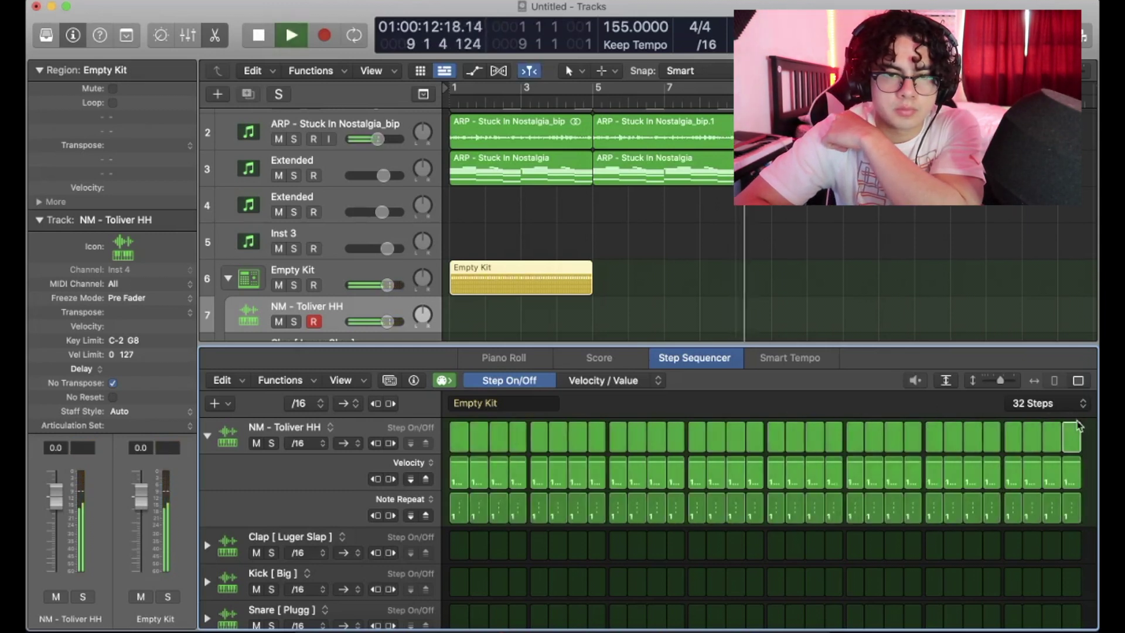
left_click(648, 92)
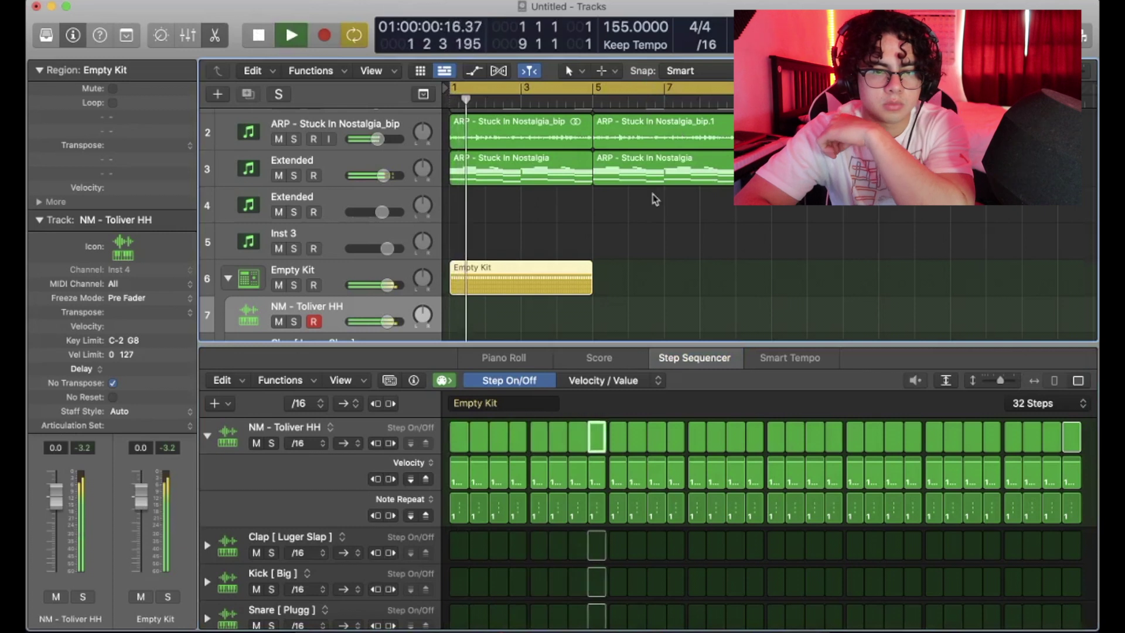
- Set the pattern's step rate to /8 and play the hi-hats from the start
left_click(322, 404)
left_click(304, 413)
left_click(301, 408)
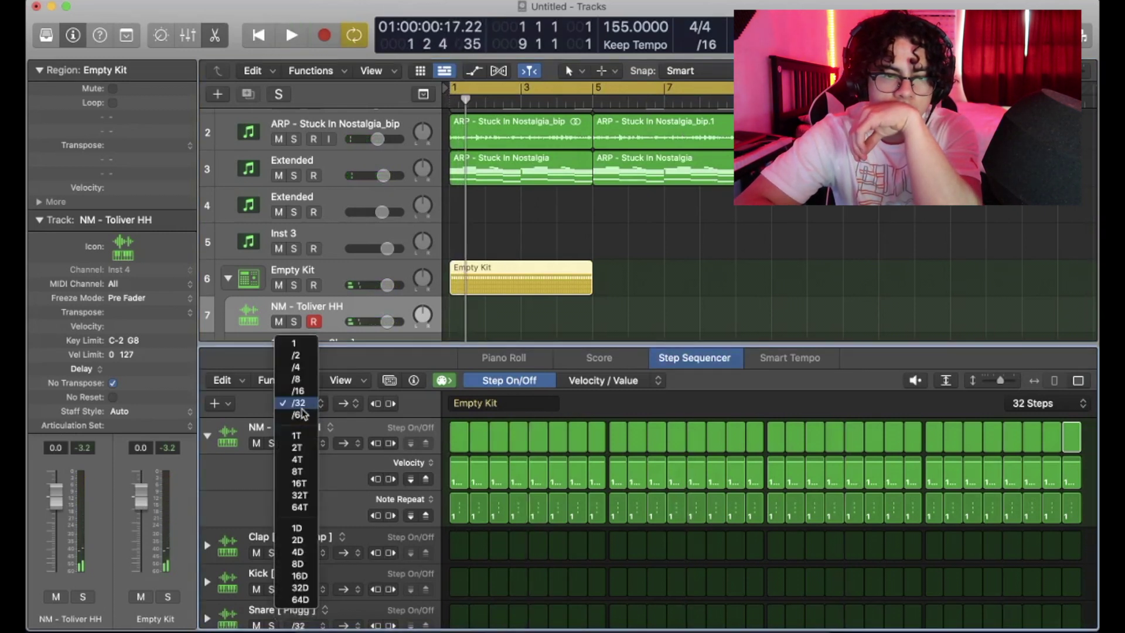
left_click(297, 380)
key("space")
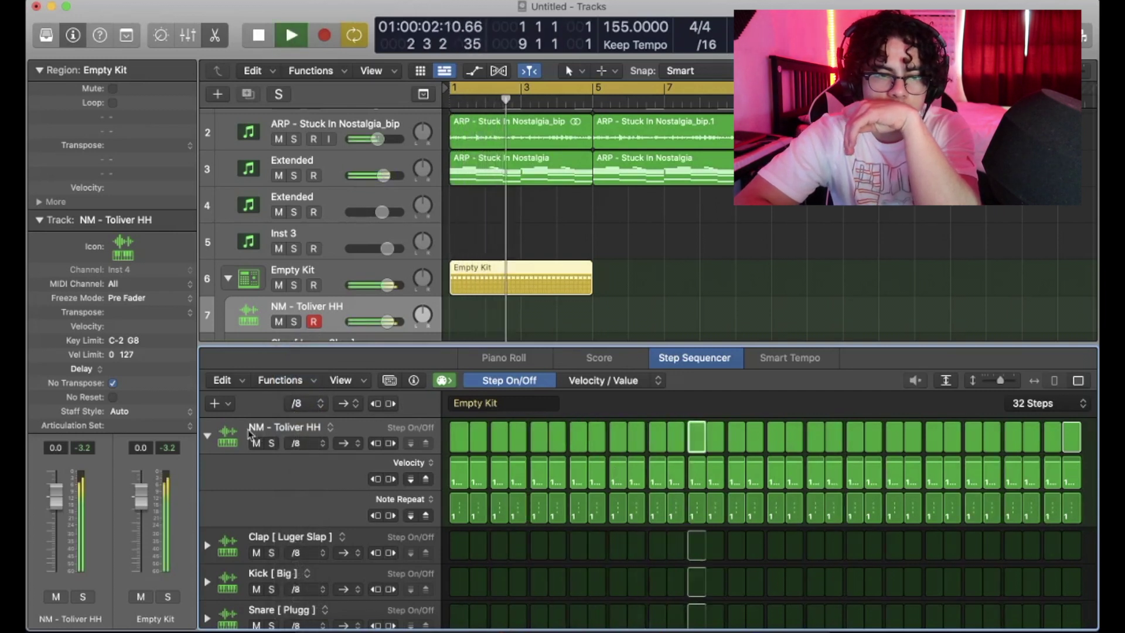
left_click(208, 435)
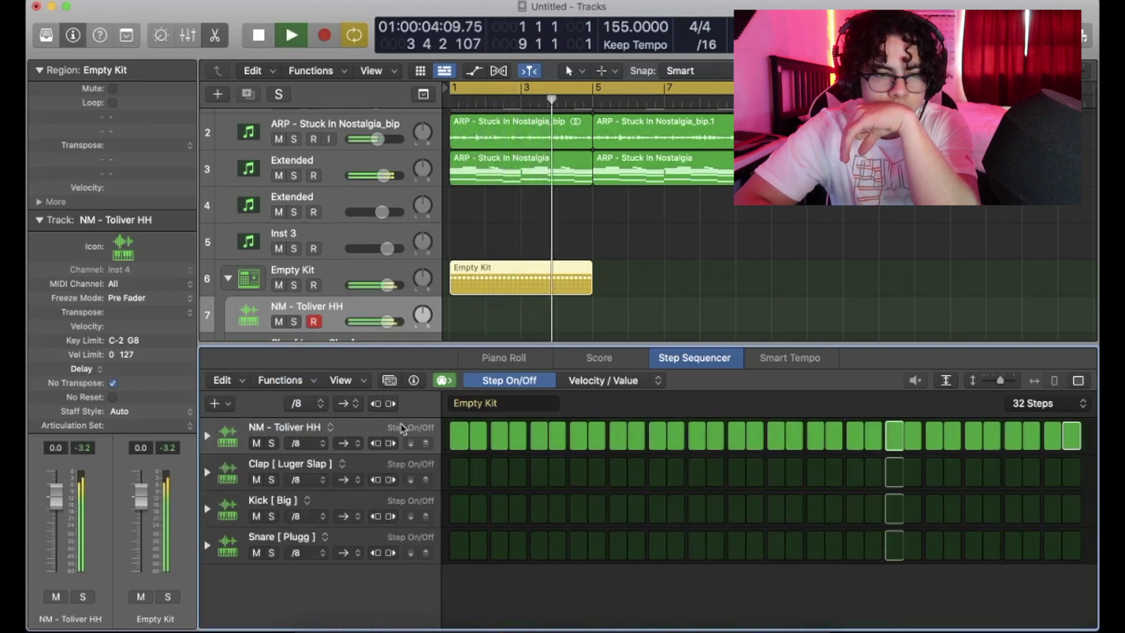
key("Return")
key("space")
- Set Note Repeat to 4 on steps 3 and 15 of the NM - Toliver HH row, checking the rolls in playback
left_click(207, 436)
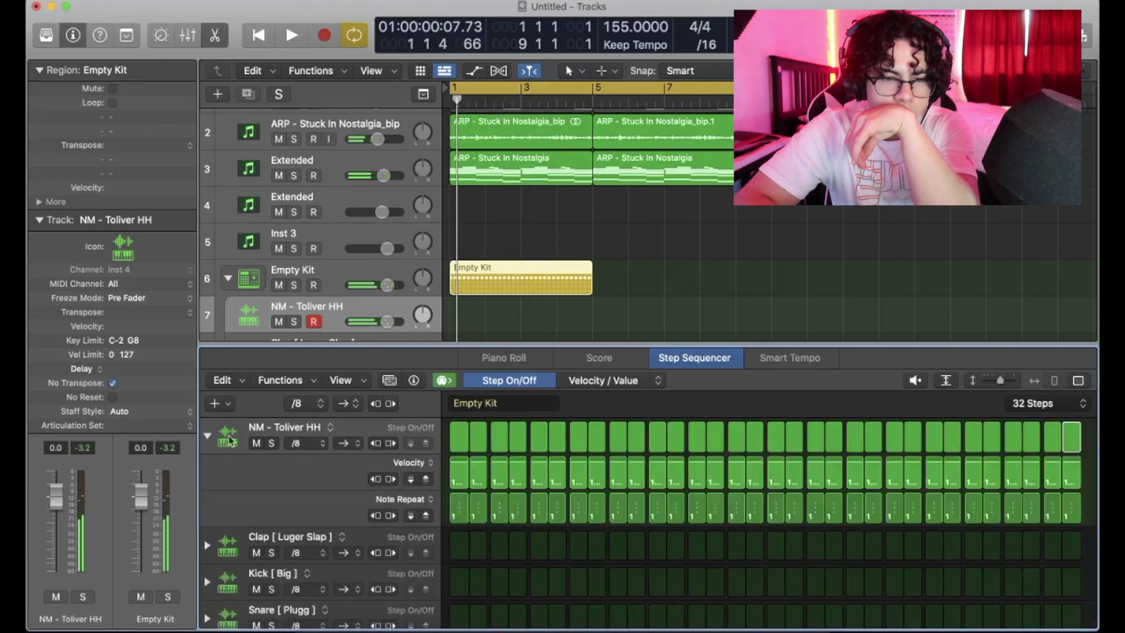
key("space")
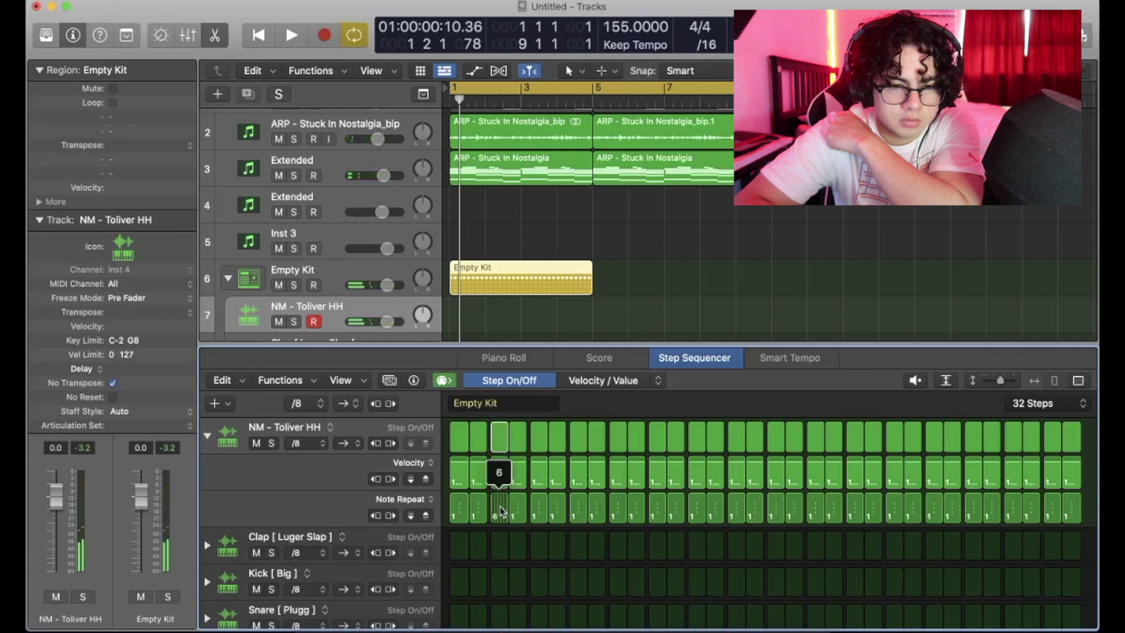
left_click_drag(499, 513, 505, 518)
key("space")
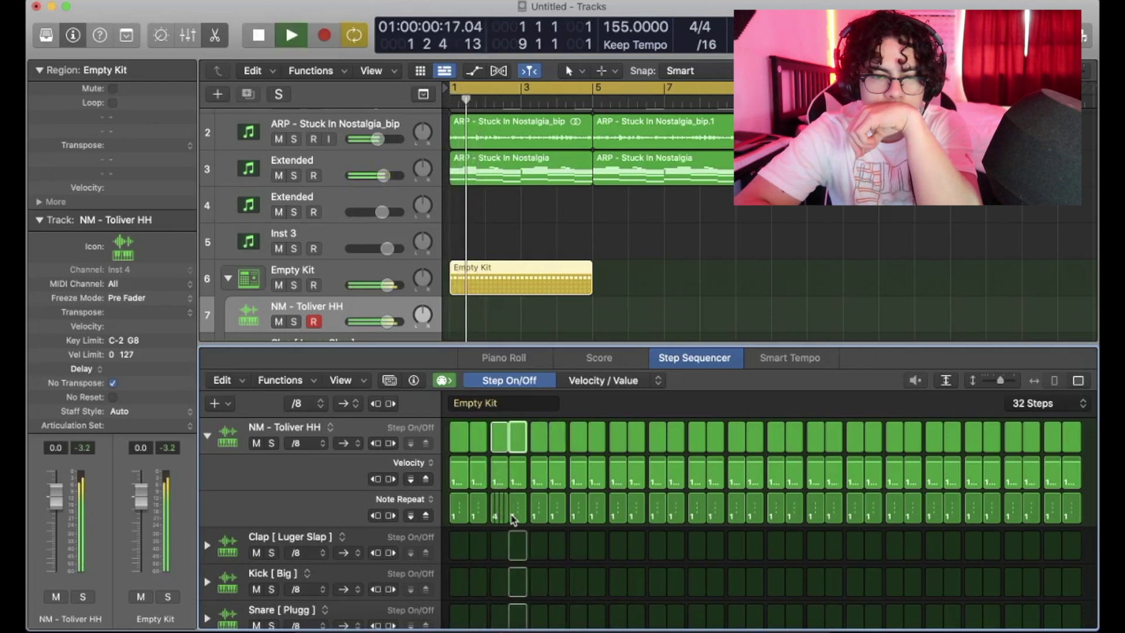
key("space")
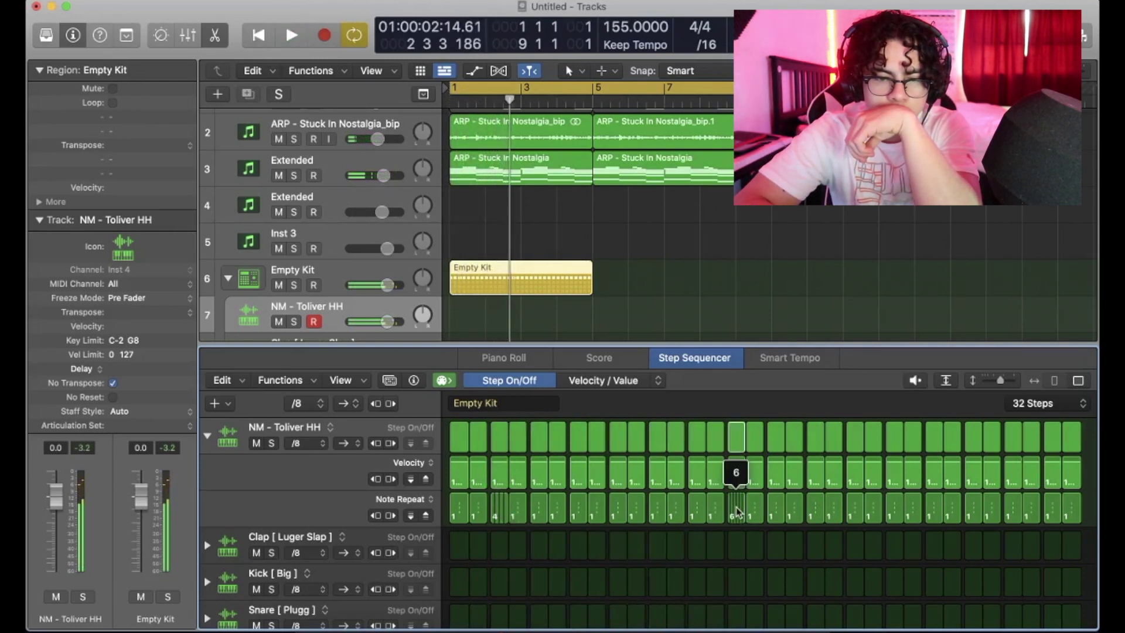
key("space")
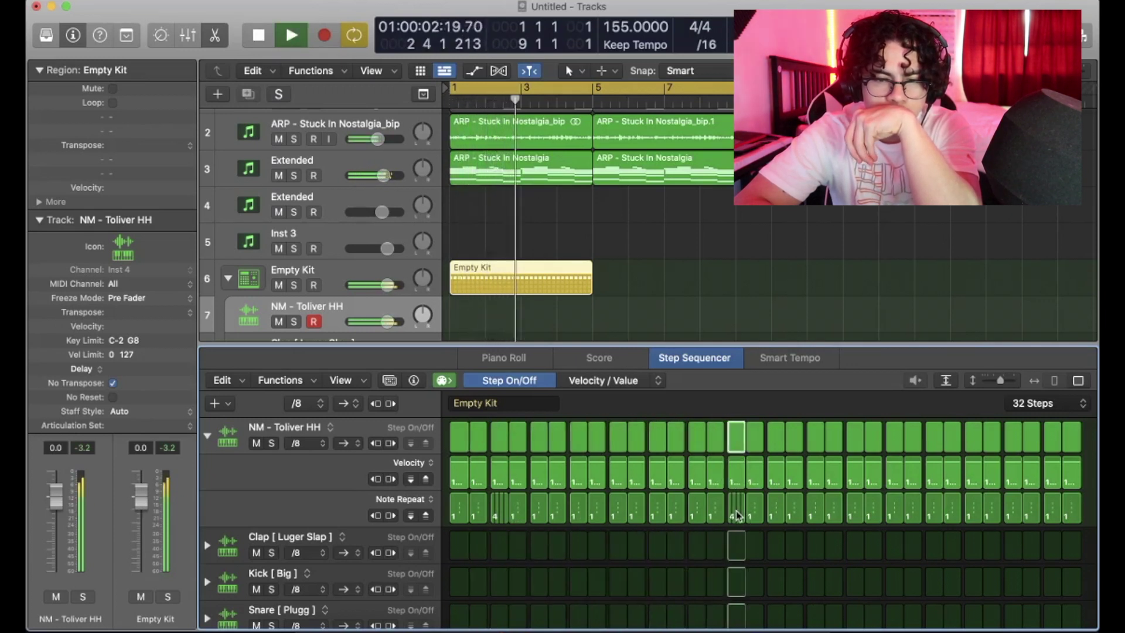
- Place claps on steps 5, 13, 21 and 27 of the Clap [ Luger Slap ] row
left_click(539, 545)
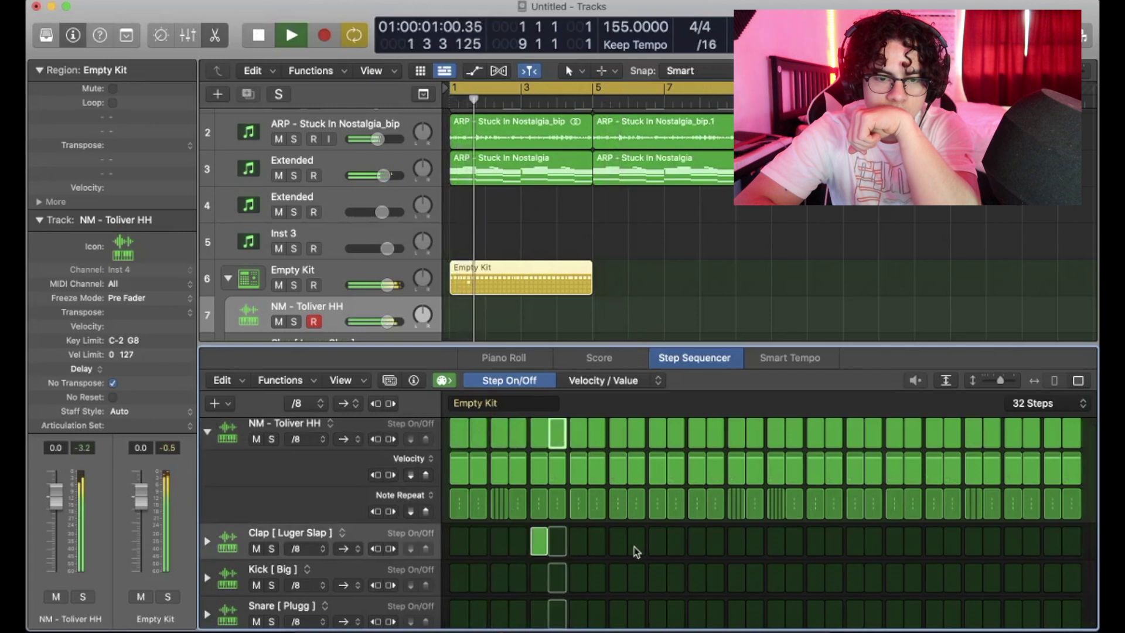
left_click(696, 544)
left_click(855, 544)
left_click(988, 544)
left_click(990, 542)
left_click(973, 542)
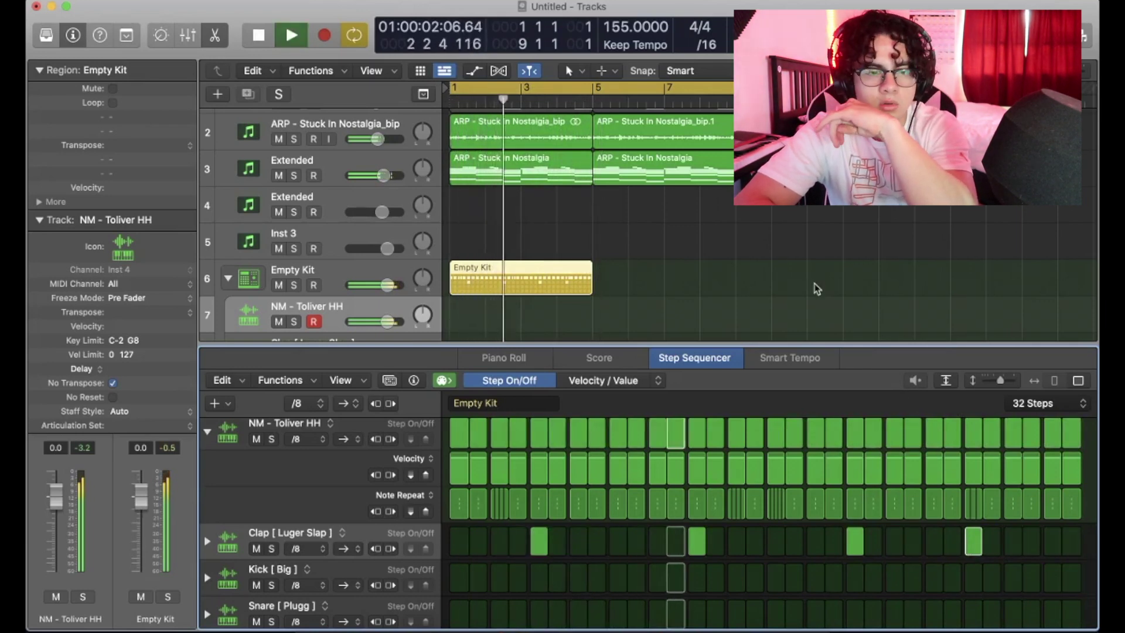
- Move the last clap from step 27 to step 29 and play the pattern
scroll(680, 463, "down", 1)
scroll(650, 515, "up", 1)
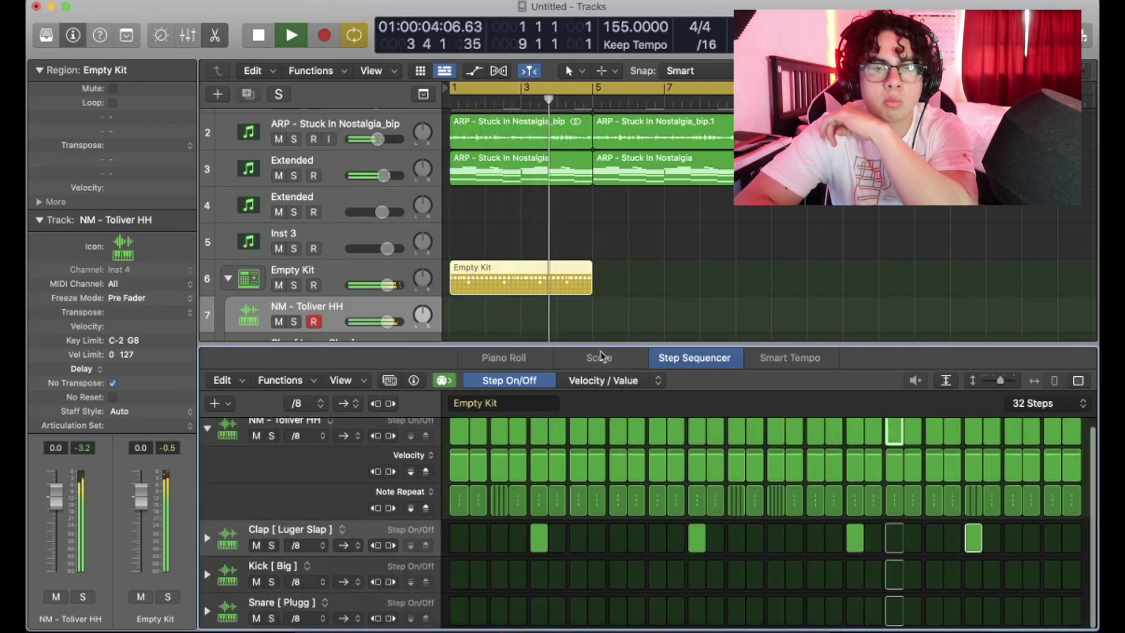
key("space")
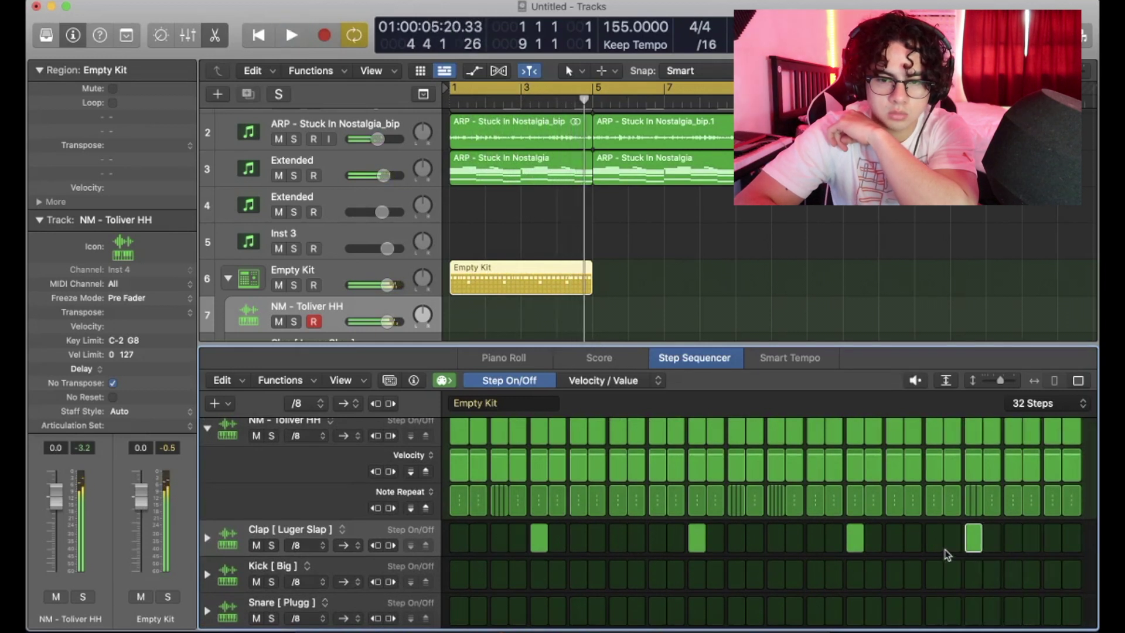
left_click(973, 542)
left_click(1013, 538)
key("space")
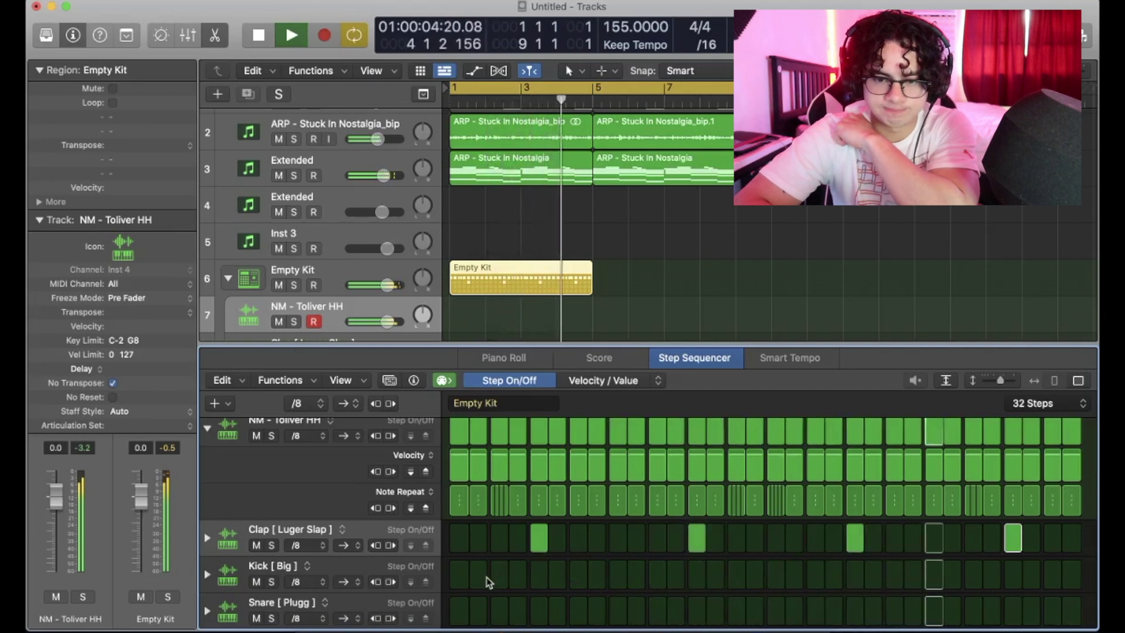
- Place kicks on steps 1, 7, 8, 11, 17 and 20 of the Kick [ Big ] row, checking them in playback
left_click(459, 574)
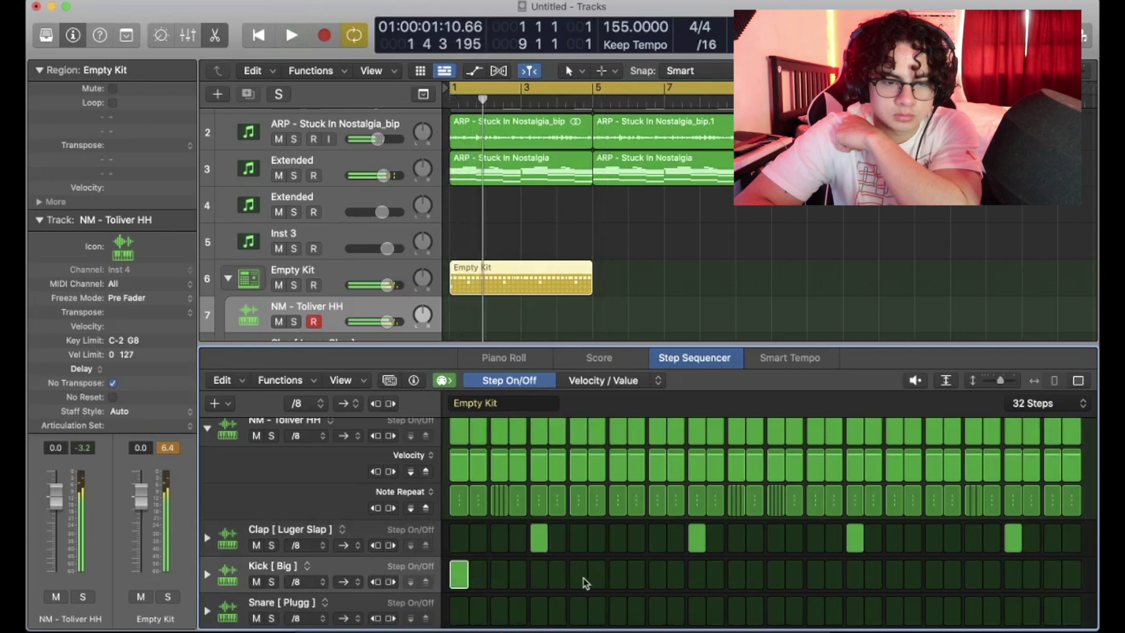
left_click_drag(578, 575, 598, 582)
key("space")
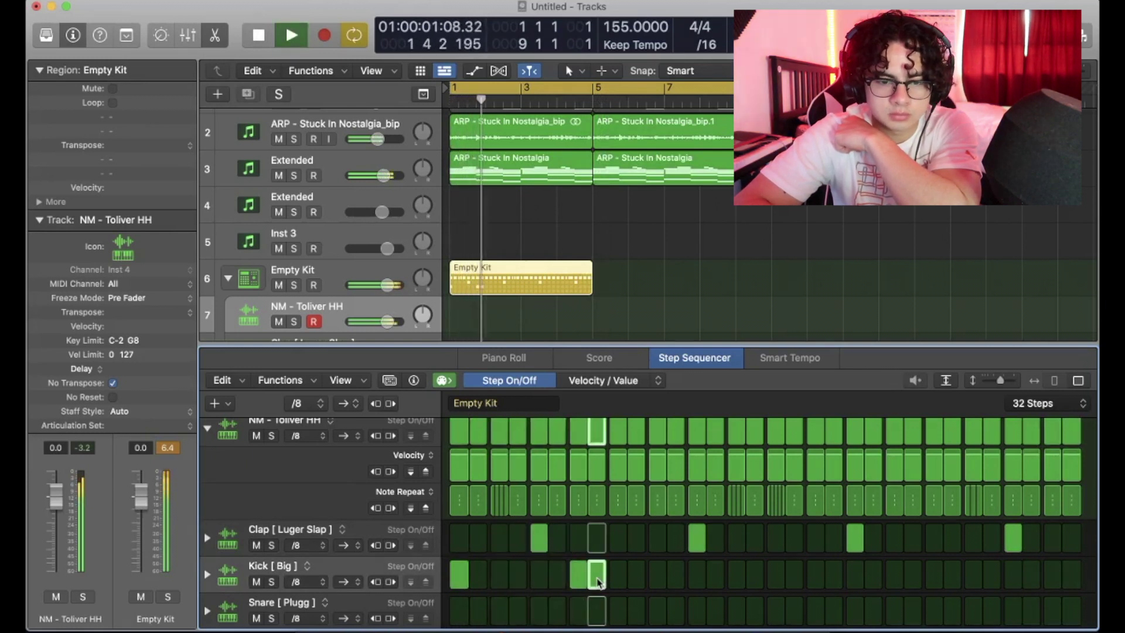
left_click(657, 576)
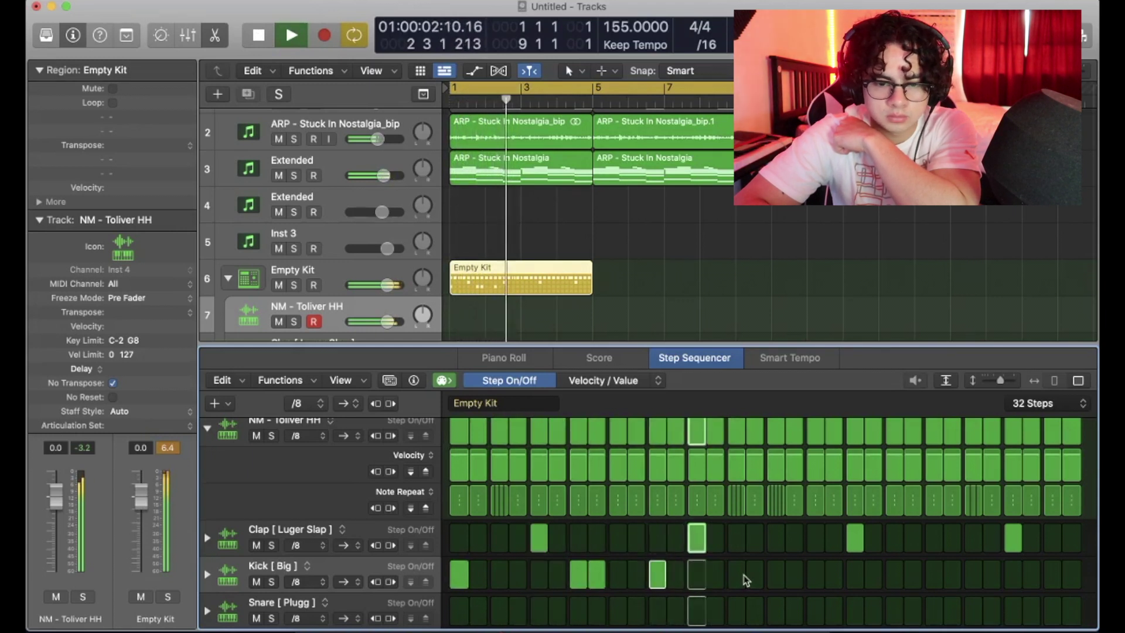
key("space")
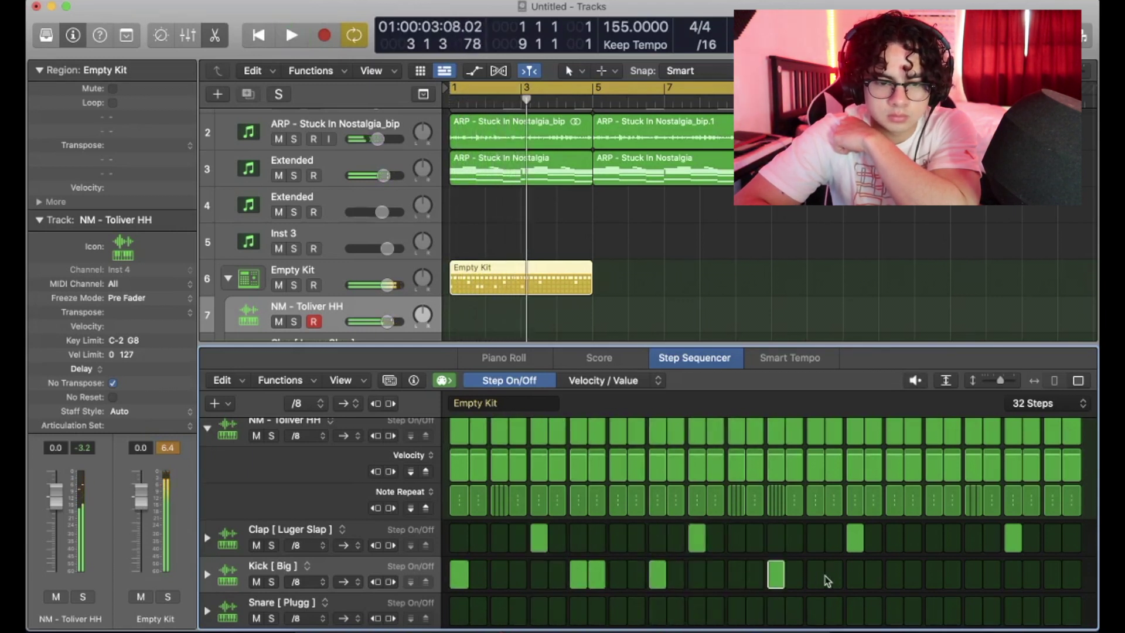
left_click(833, 575)
key("space")
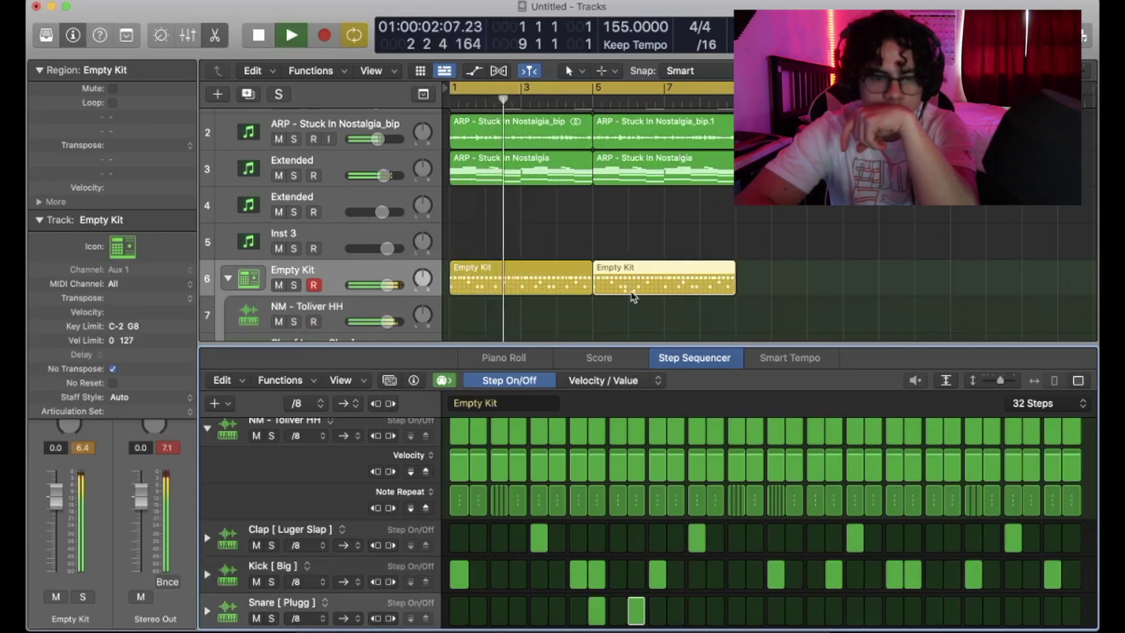
- Place snares on steps 8, 10, 24 and 26 of the Snare [ Plugg ] row in the first Empty Kit region
left_click(567, 274)
key("Return")
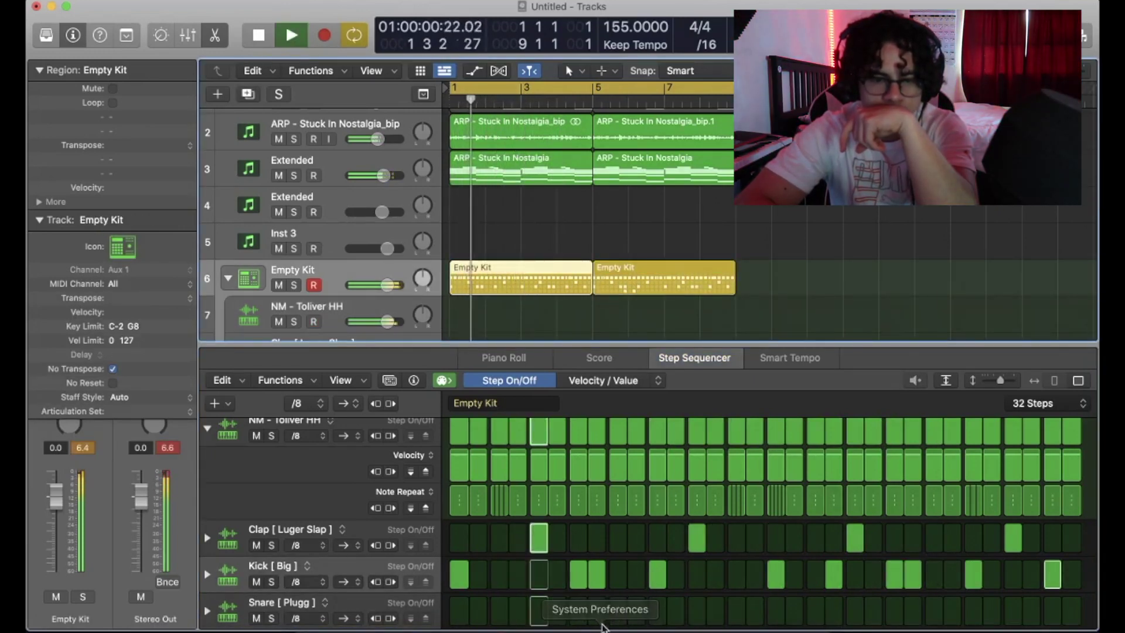
left_click(636, 610)
key("space")
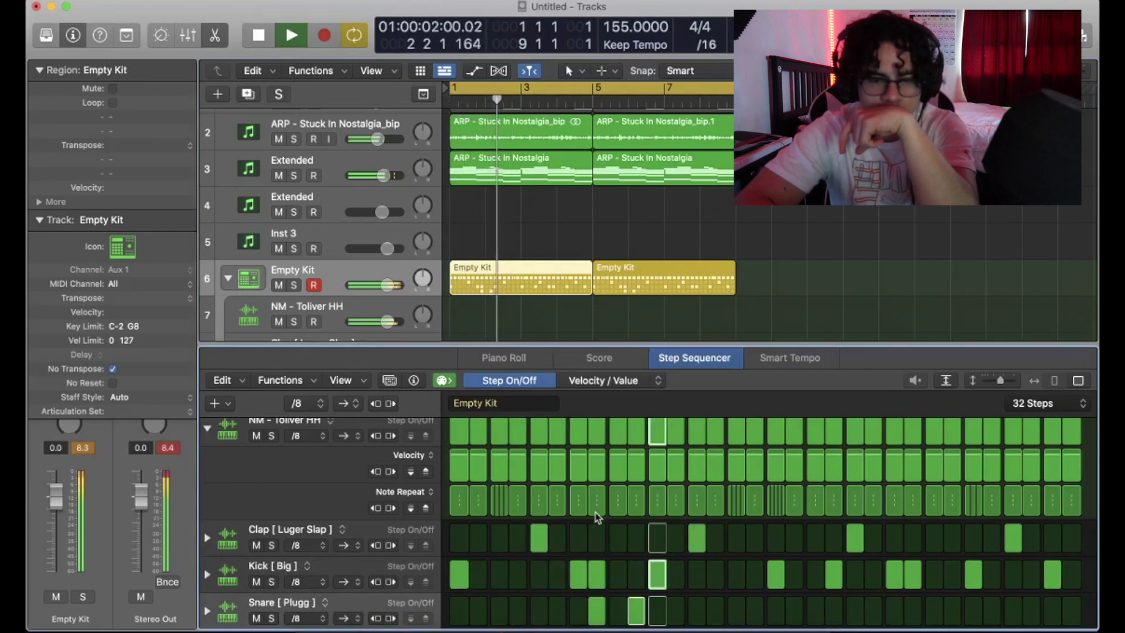
left_click(913, 612)
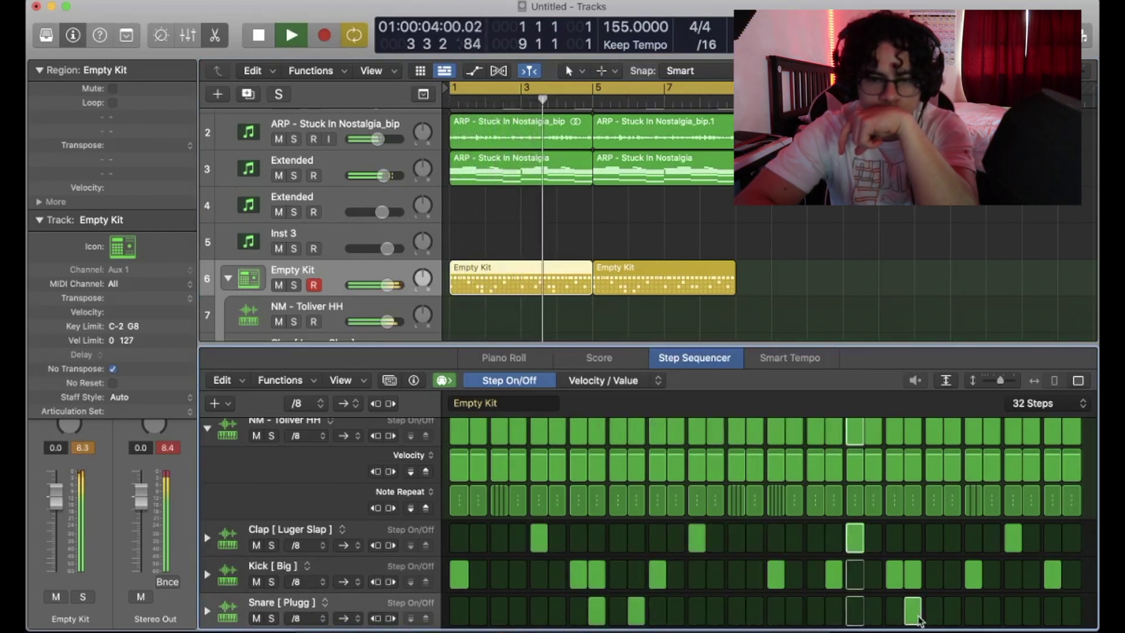
left_click(952, 612)
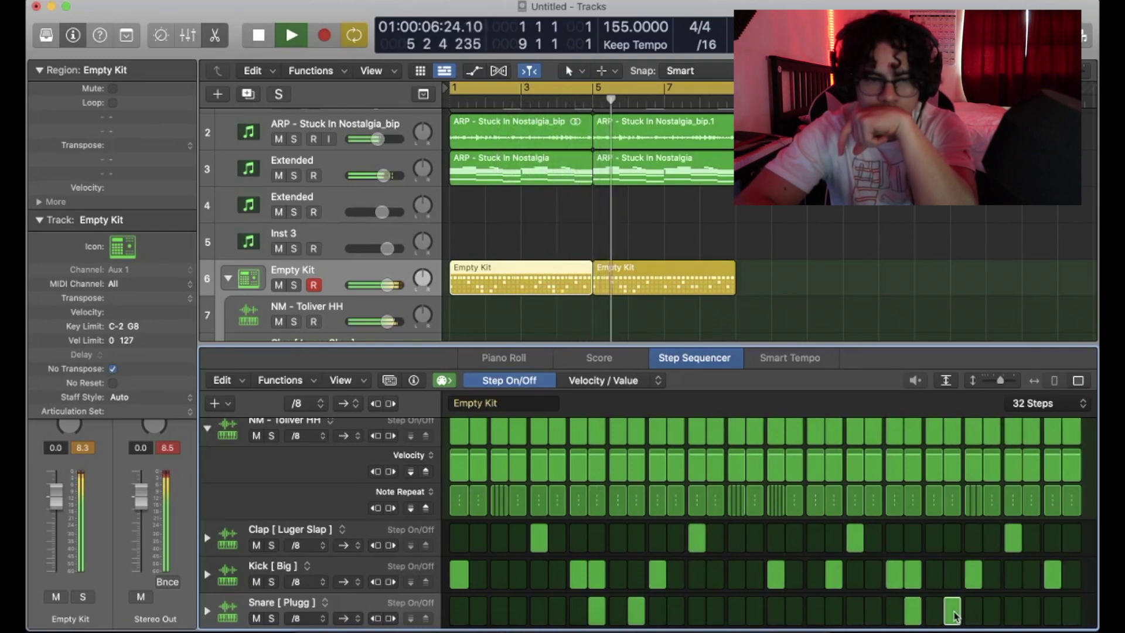
- Delete the second Empty Kit region and repeat the first one in its place
left_click(660, 241)
left_click(649, 272)
key("Delete")
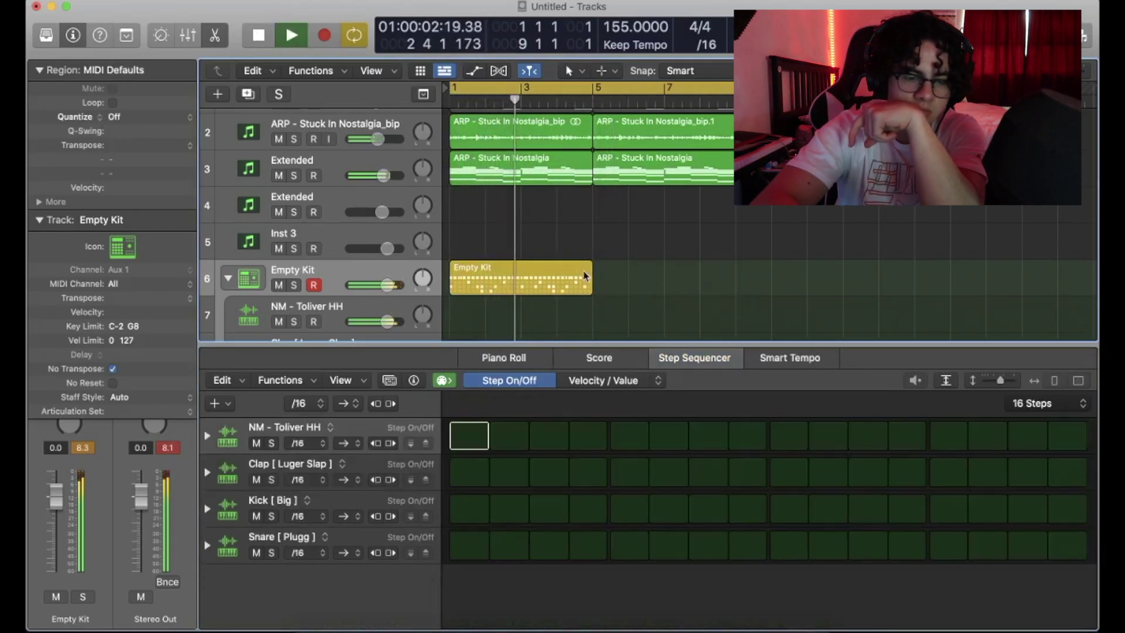
left_click(559, 275)
key("super+r")
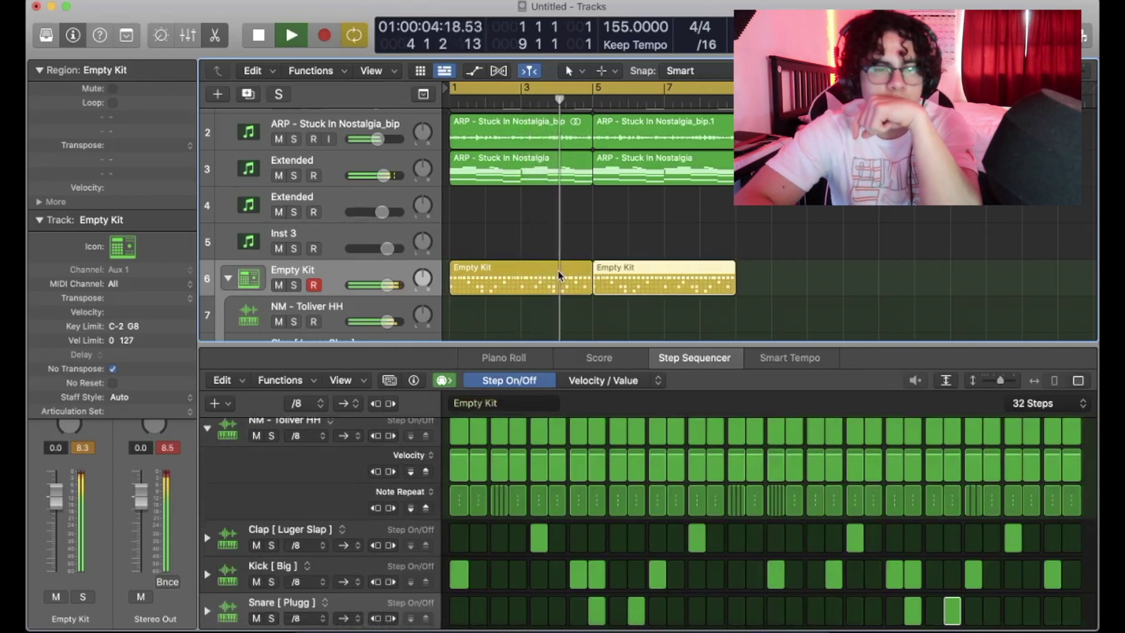
- Collapse the Empty Kit track stack and create one empty software instrument track below track 4, Extended
scroll(393, 308, "down", 3)
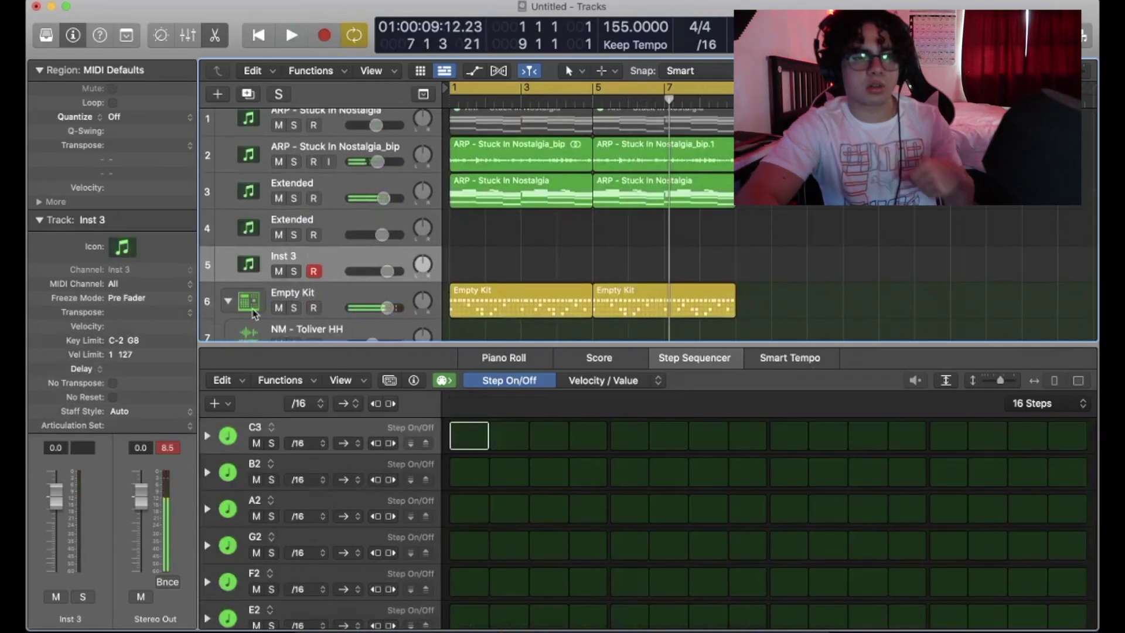
left_click(228, 301)
scroll(315, 269, "down", 1)
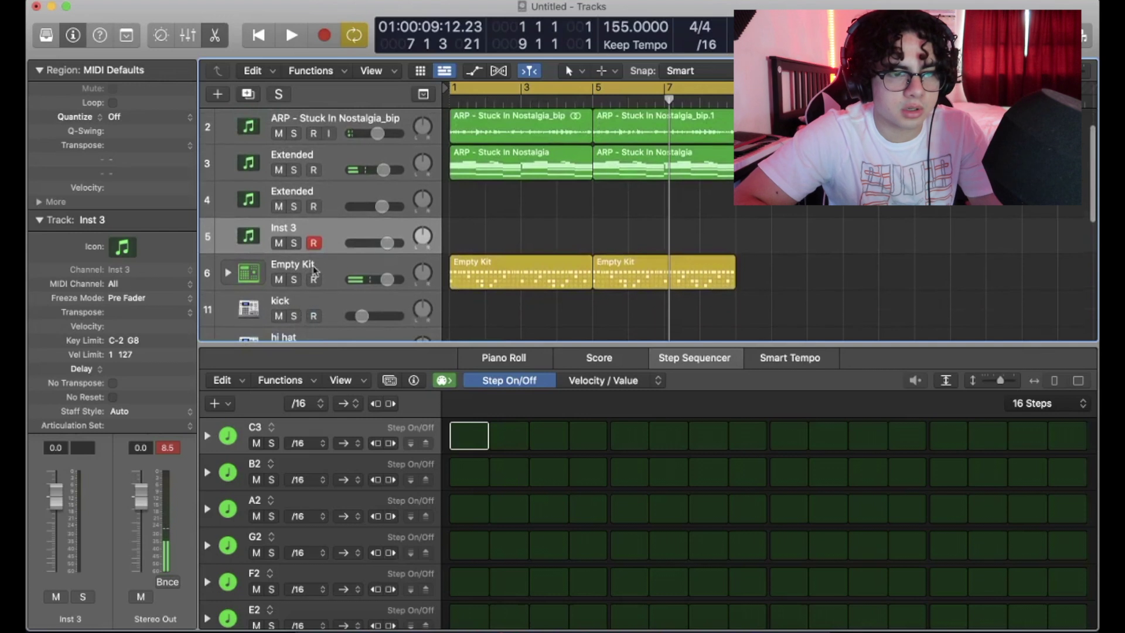
left_click(334, 197)
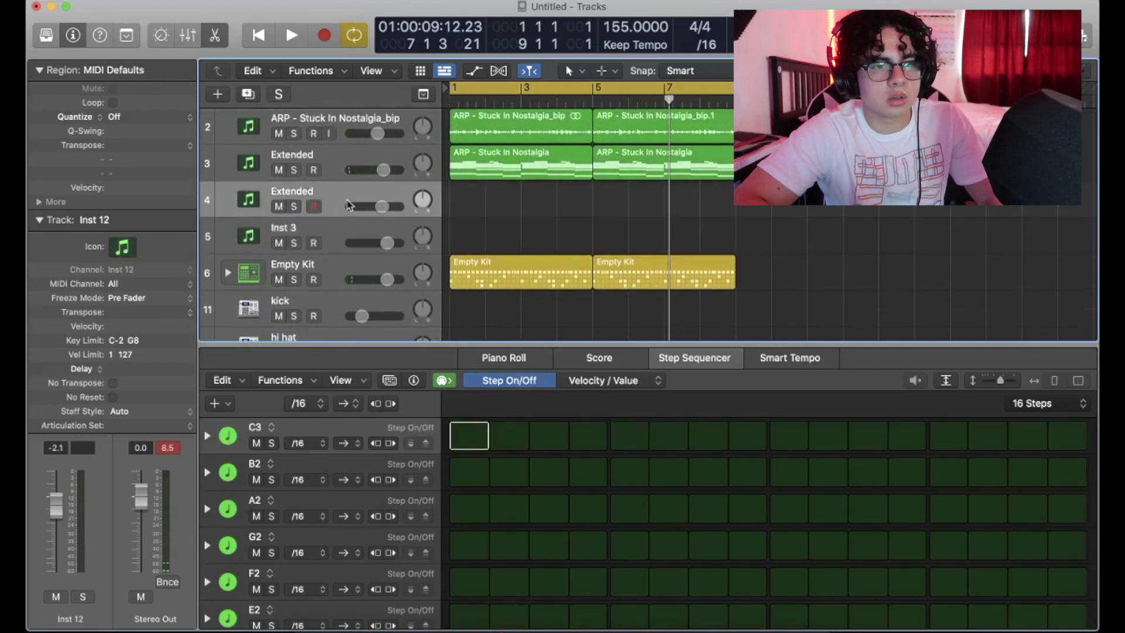
scroll(339, 205, "up", 1)
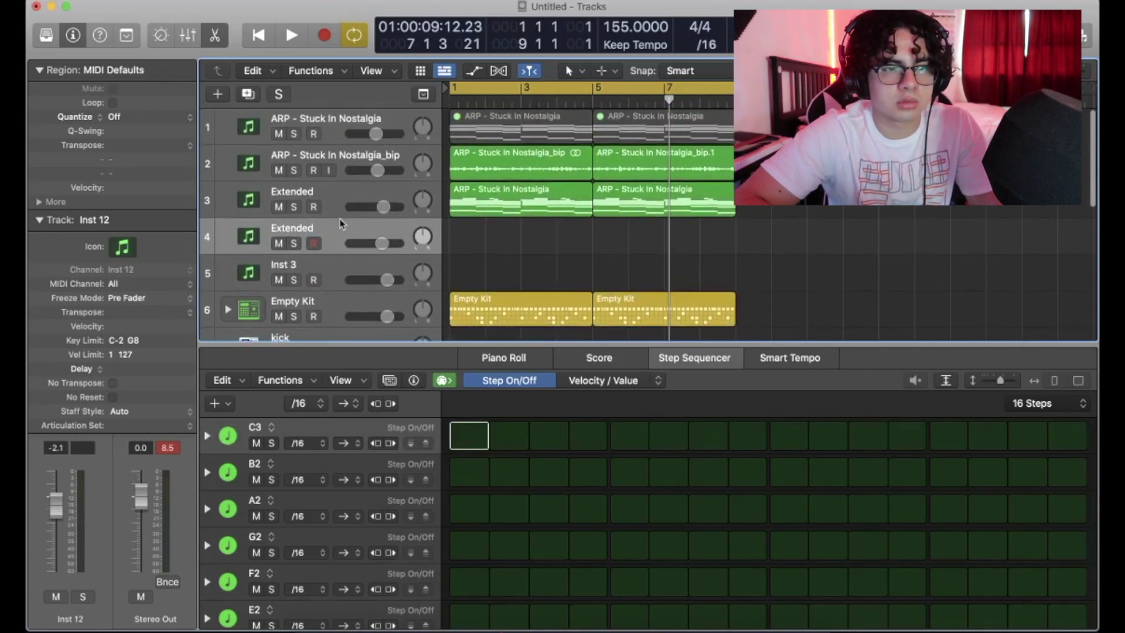
left_click(228, 96)
left_click(389, 51)
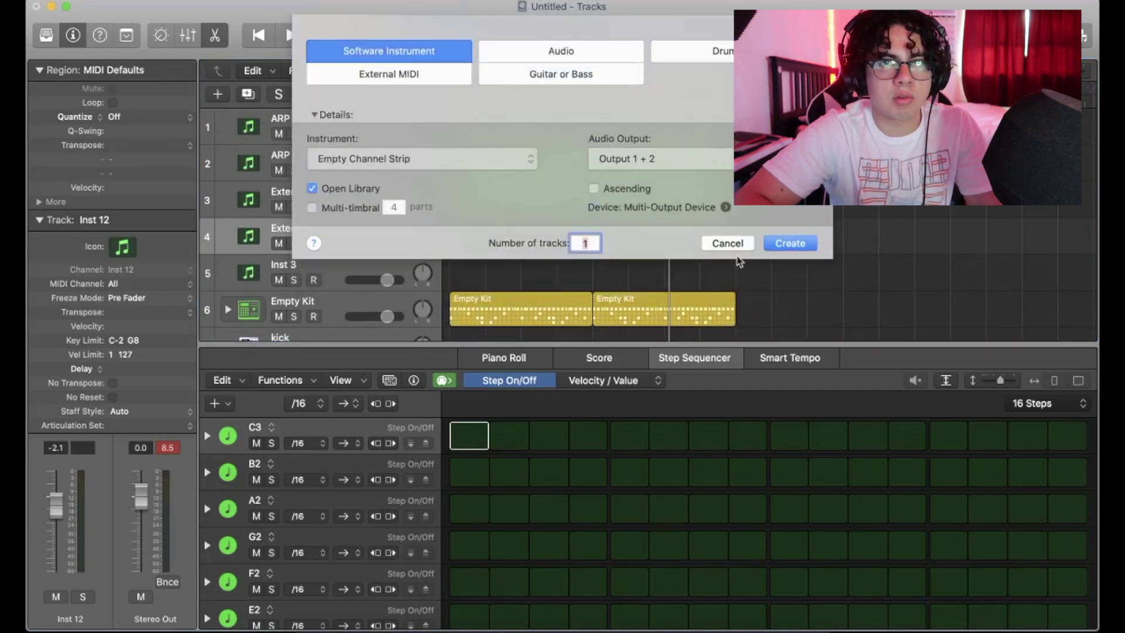
left_click(790, 244)
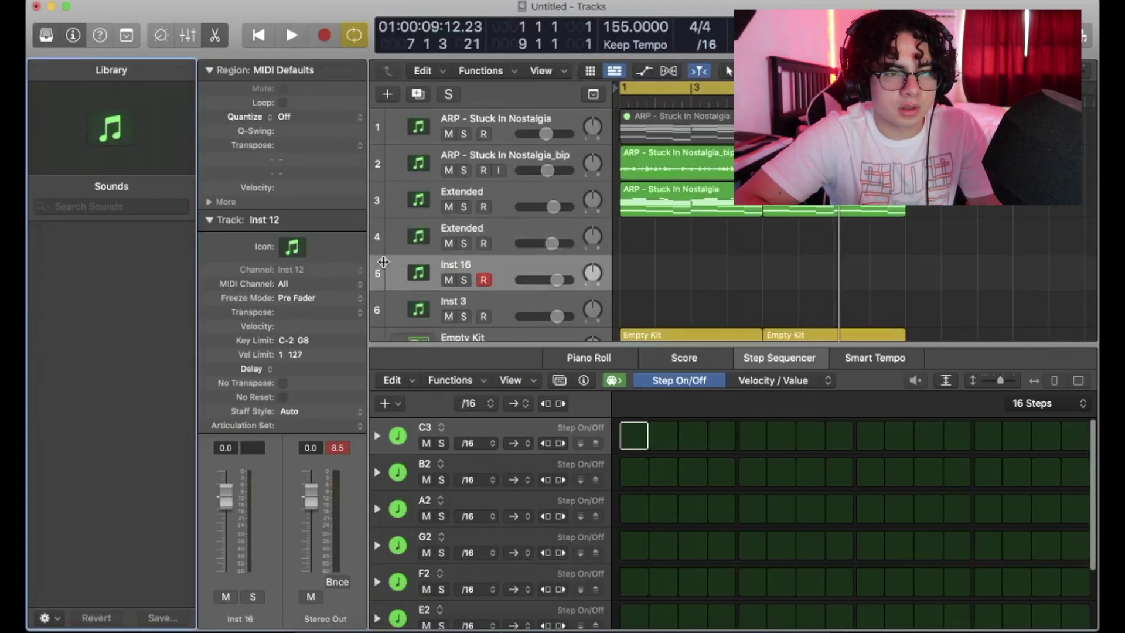
- Load Quick Sampler (Single Sample) in mono as the instrument of the Inst 16 track
left_click(209, 219)
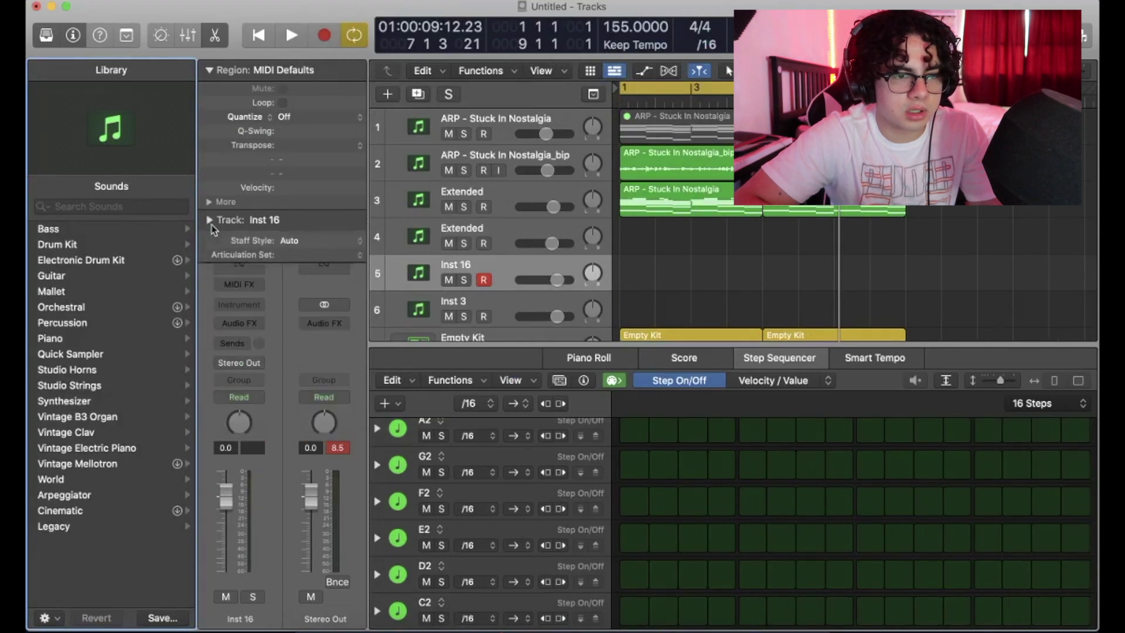
left_click(239, 284)
left_click(280, 287)
left_click(255, 306)
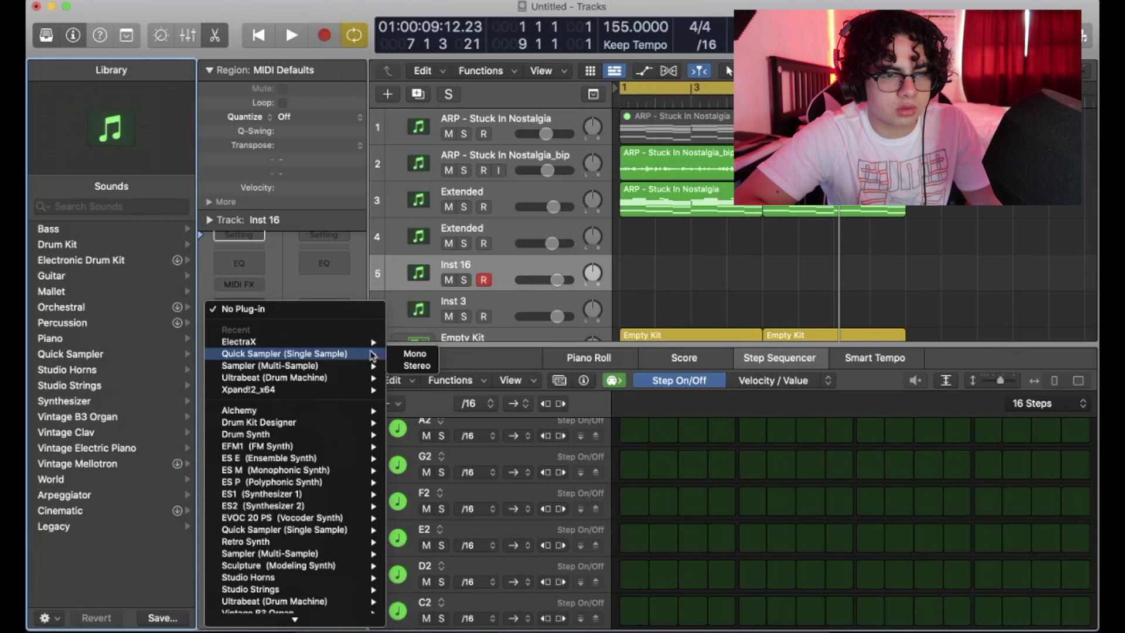
left_click(414, 354)
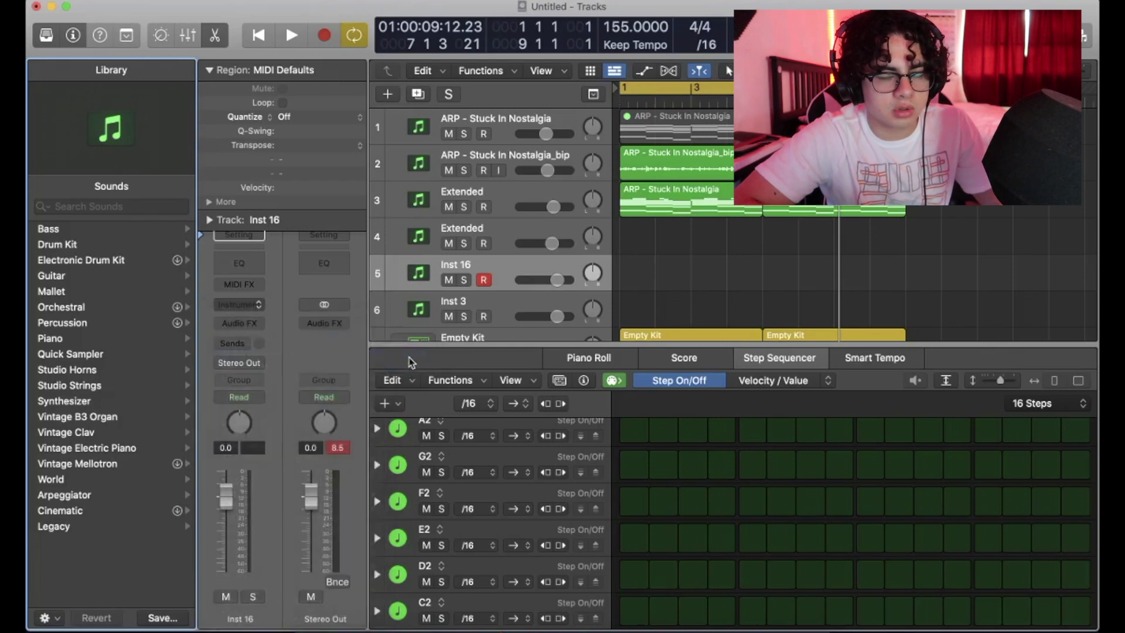
- Load the sample nm - all girls are the same 808.wav into Quick Sampler with its original tuning and length
left_click_drag(808, 184, 527, 40)
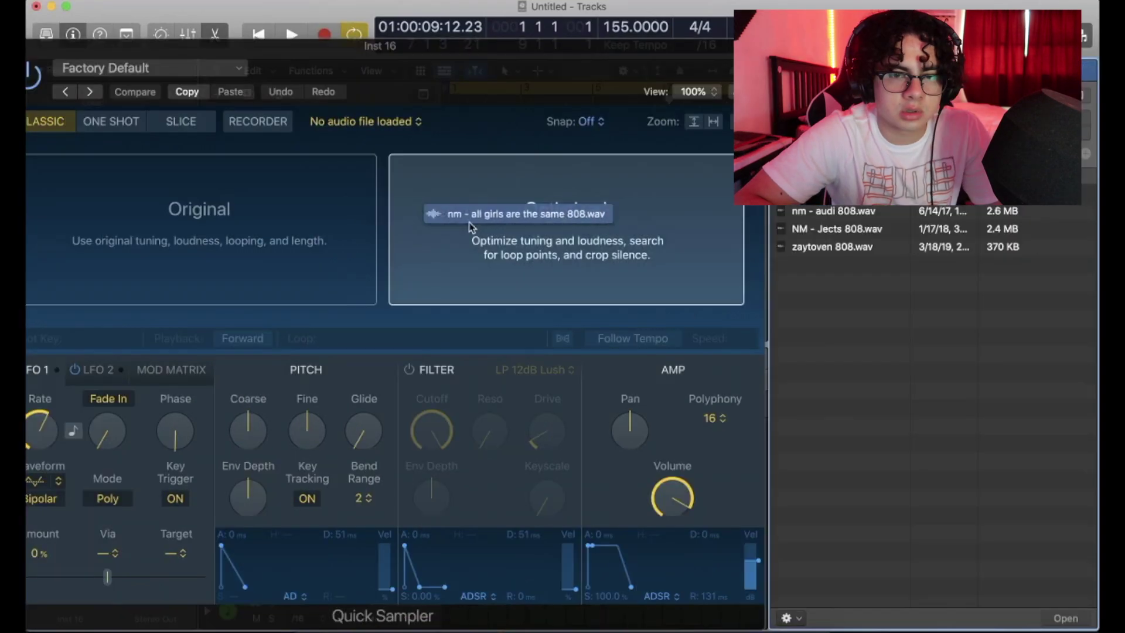
left_click_drag(431, 211, 281, 218)
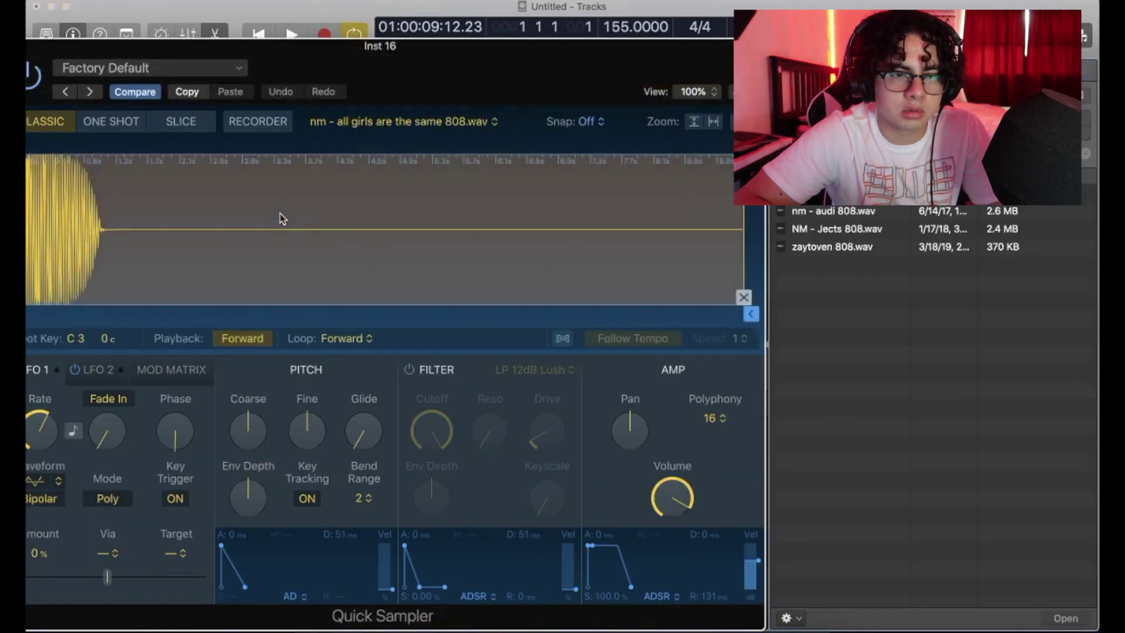
left_click_drag(410, 70, 572, 46)
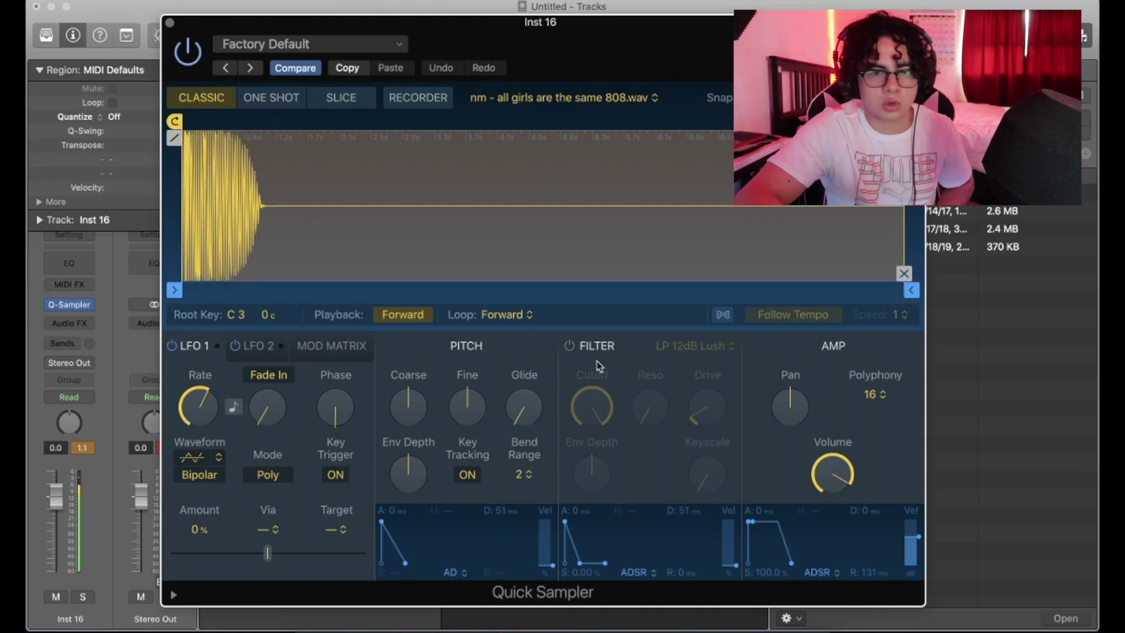
- Turn on Quick Sampler's filter, lower its Drive to about 4.5 %, and close the plug-in
left_click(569, 346)
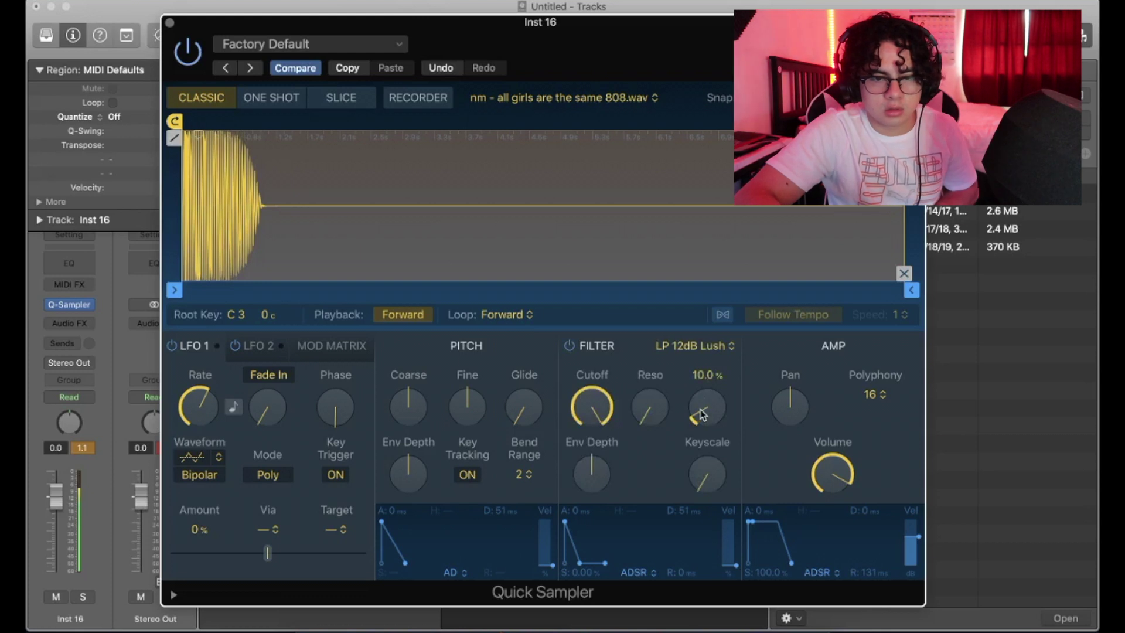
scroll(708, 415, "down", 3)
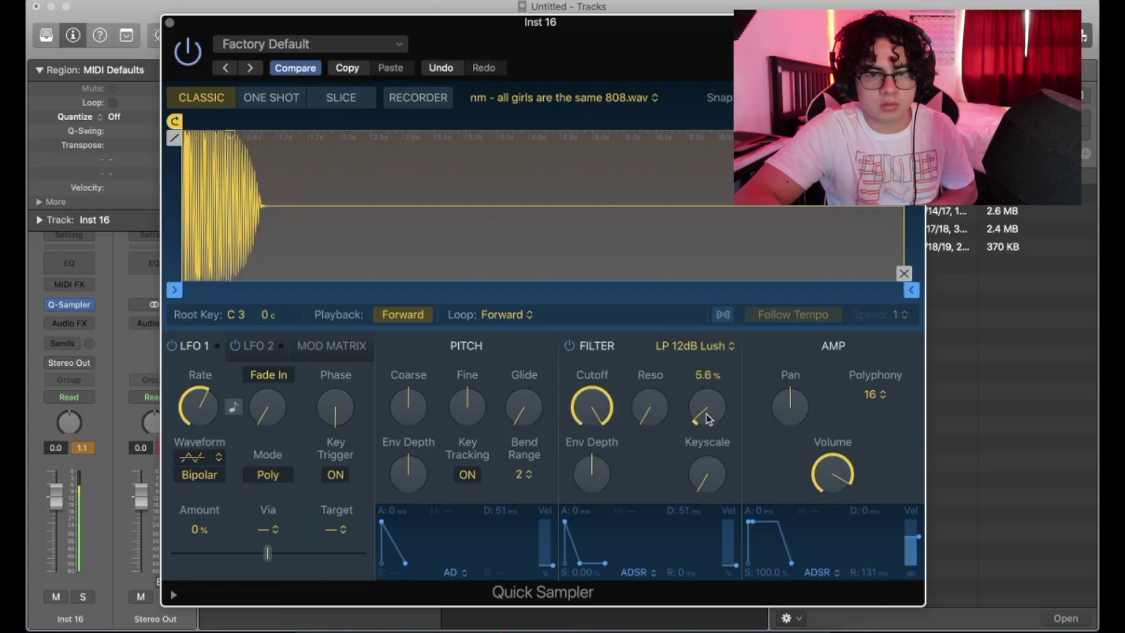
left_click_drag(707, 431, 708, 421)
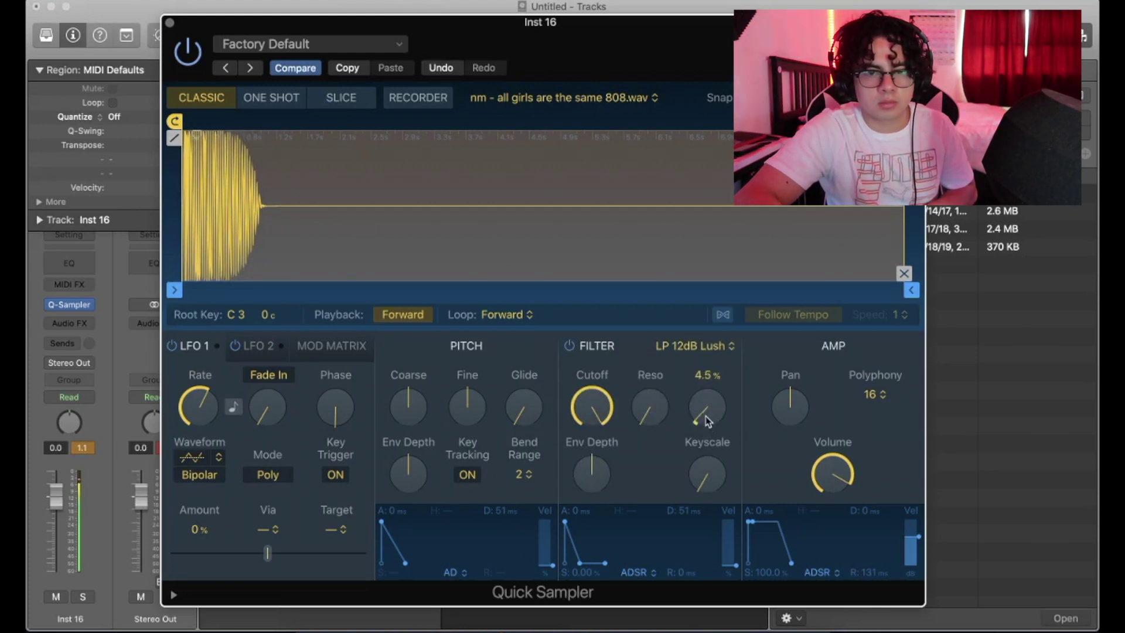
scroll(708, 422, "down", 1)
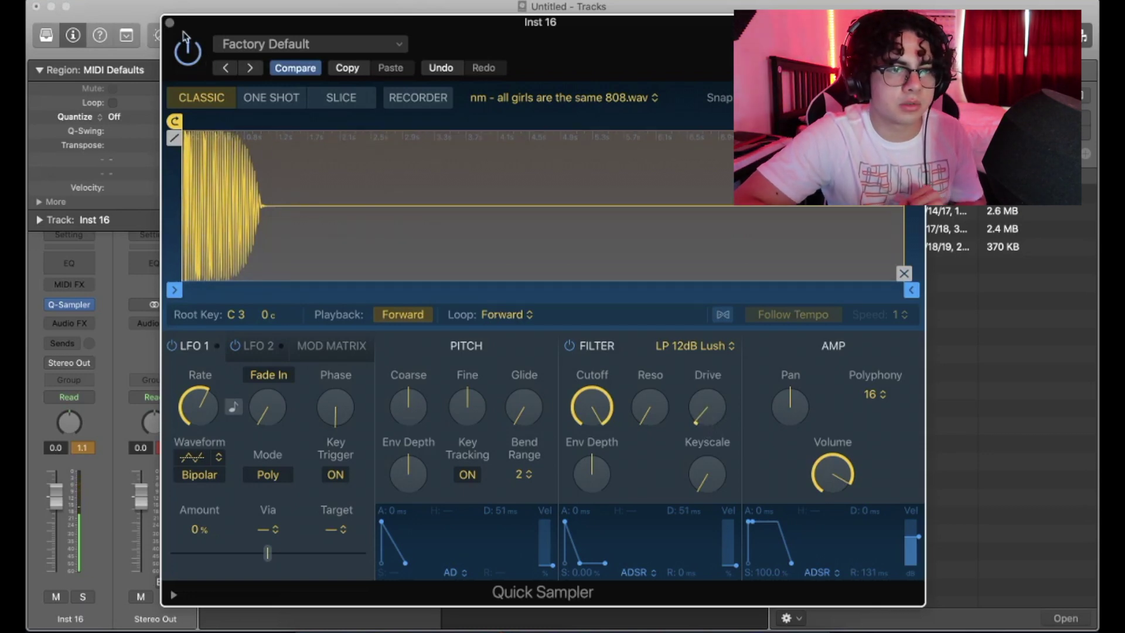
left_click(169, 24)
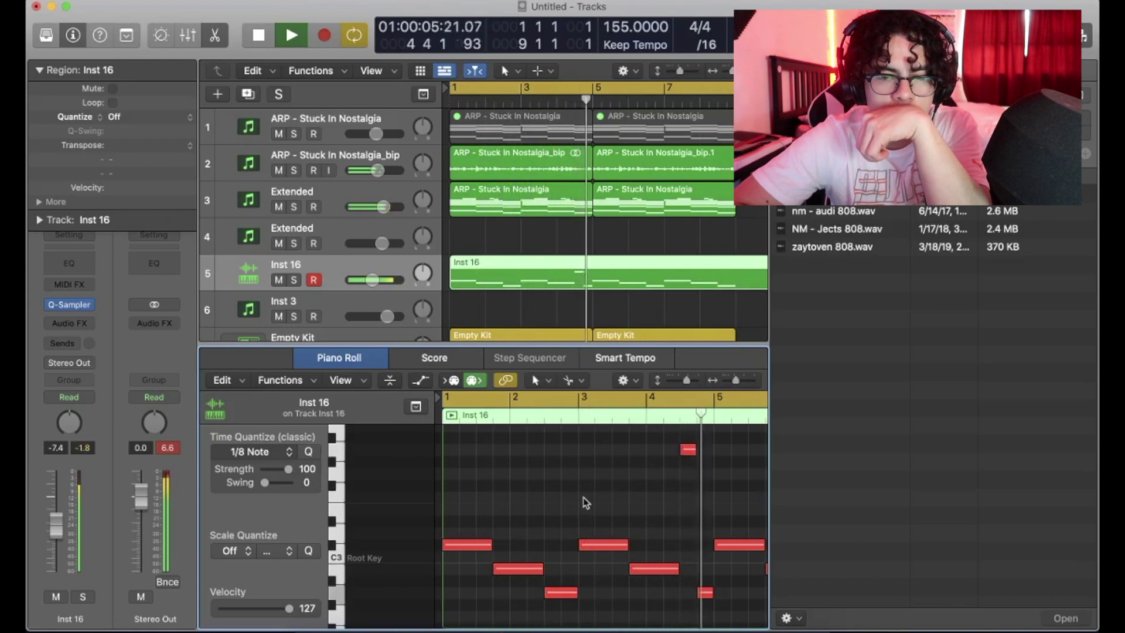
- Split the C#3 note that starts at bar 7 of the Inst 16 region partway through its length
scroll(584, 503, "right", 5)
scroll(585, 503, "down", 5)
scroll(586, 503, "up", 3)
scroll(586, 503, "down", 3)
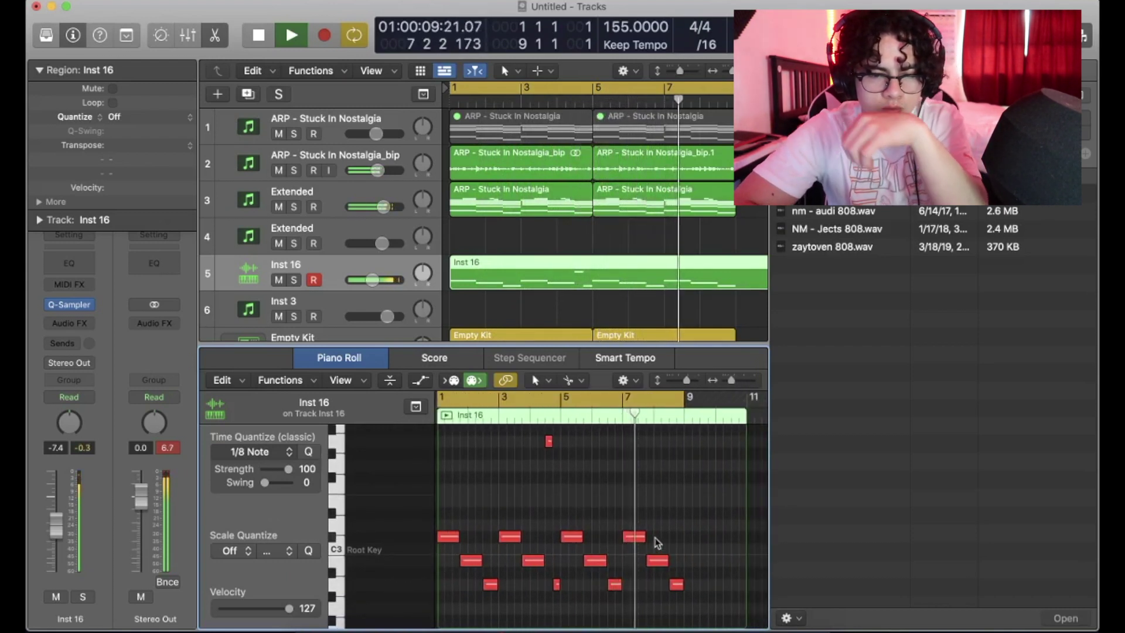
key("space")
scroll(652, 534, "up", 5)
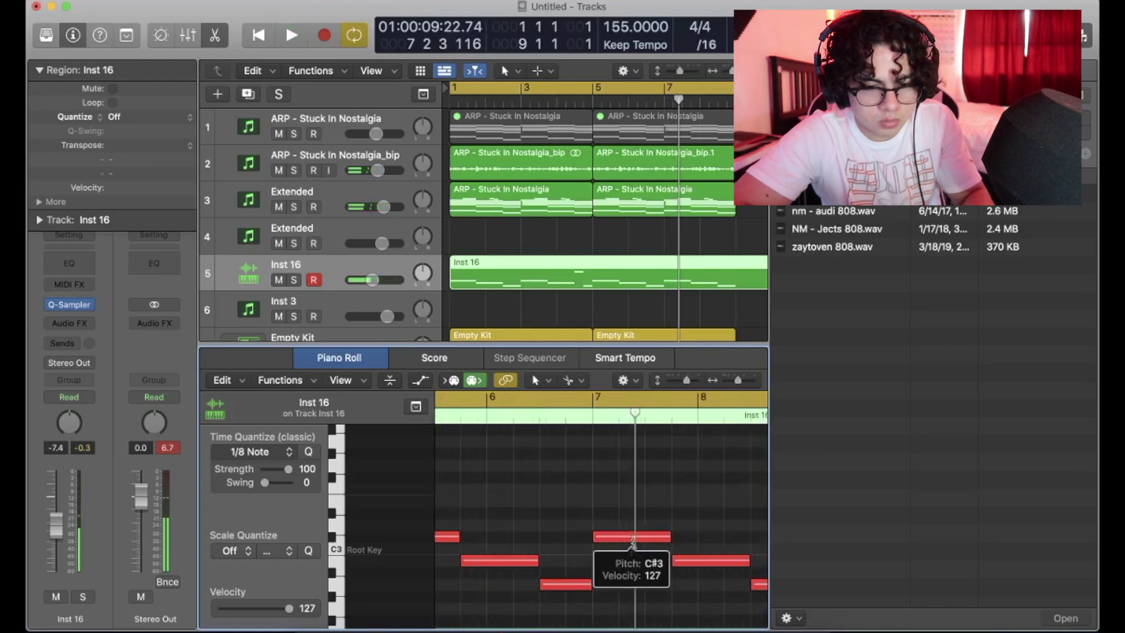
left_click(633, 536, "super")
scroll(668, 583, "right", 3)
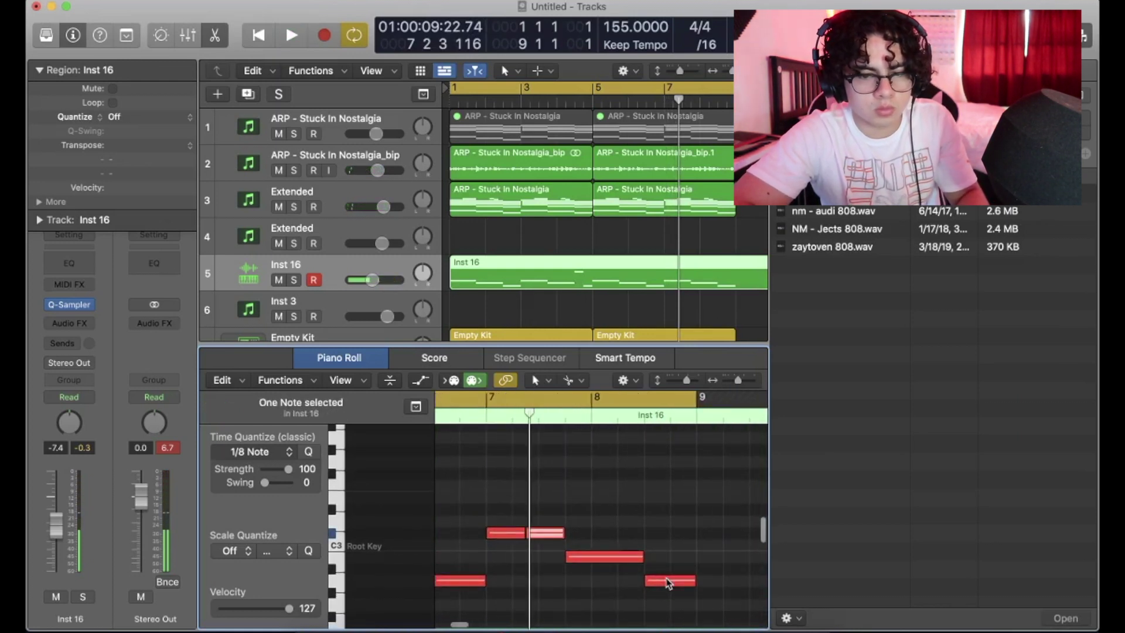
- Split the last Inst 16 note before bar 9, raise its first part by one octave, and check the bassline from the start
left_click(668, 582, "super")
key("shift+alt+Up")
key("Return")
key("space")
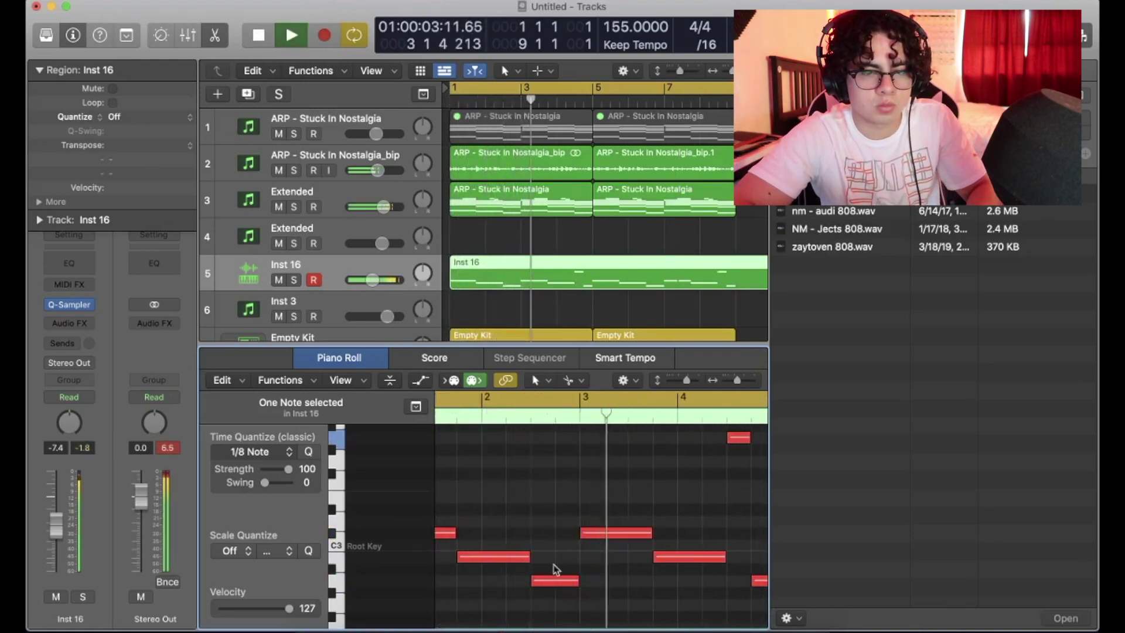
scroll(554, 569, "down", 3)
scroll(555, 569, "down", 1)
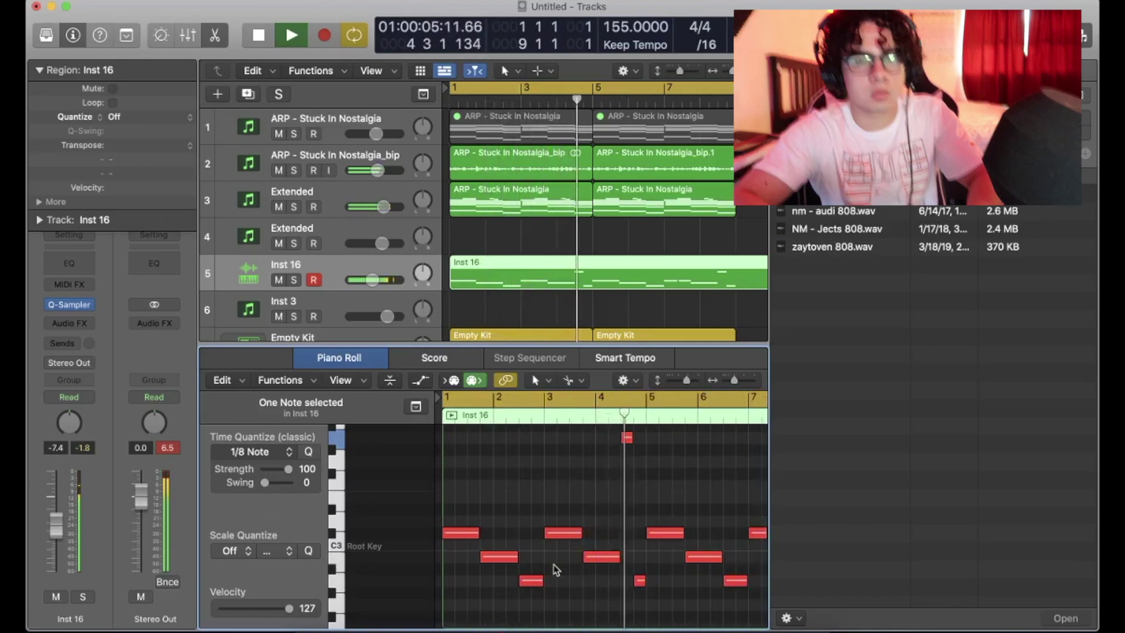
key("space")
- Transpose all notes of both ARP - Stuck In Nostalgia regions on track 3, Extended, up two semitones
left_click_drag(638, 233, 574, 218)
left_click(562, 450)
key("super+a")
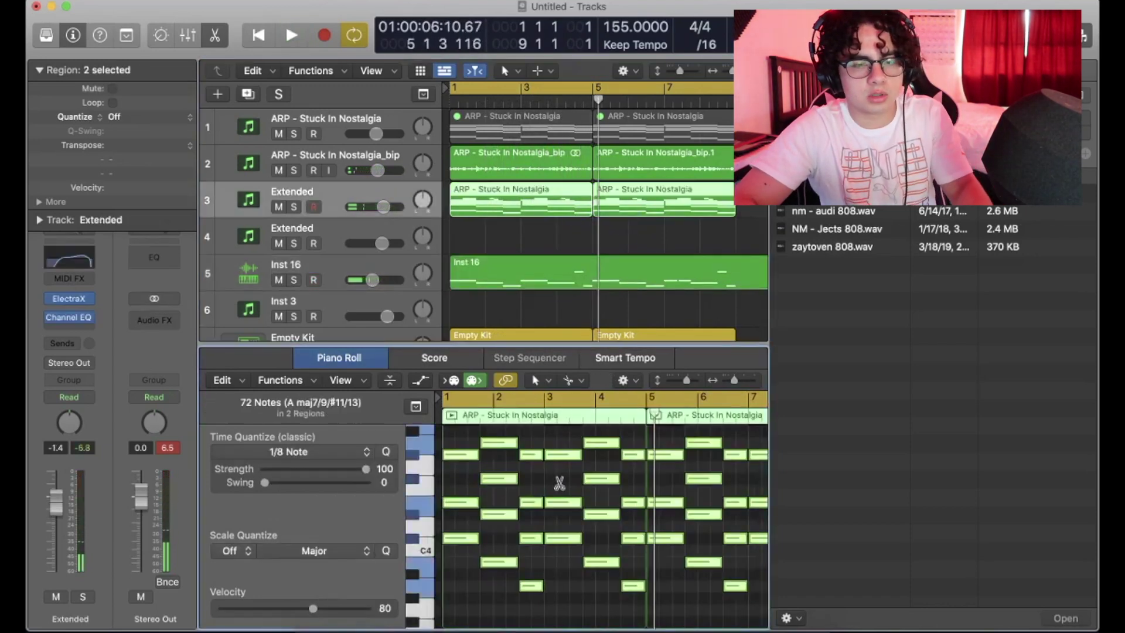
key("alt+Up")
key("alt+Up")
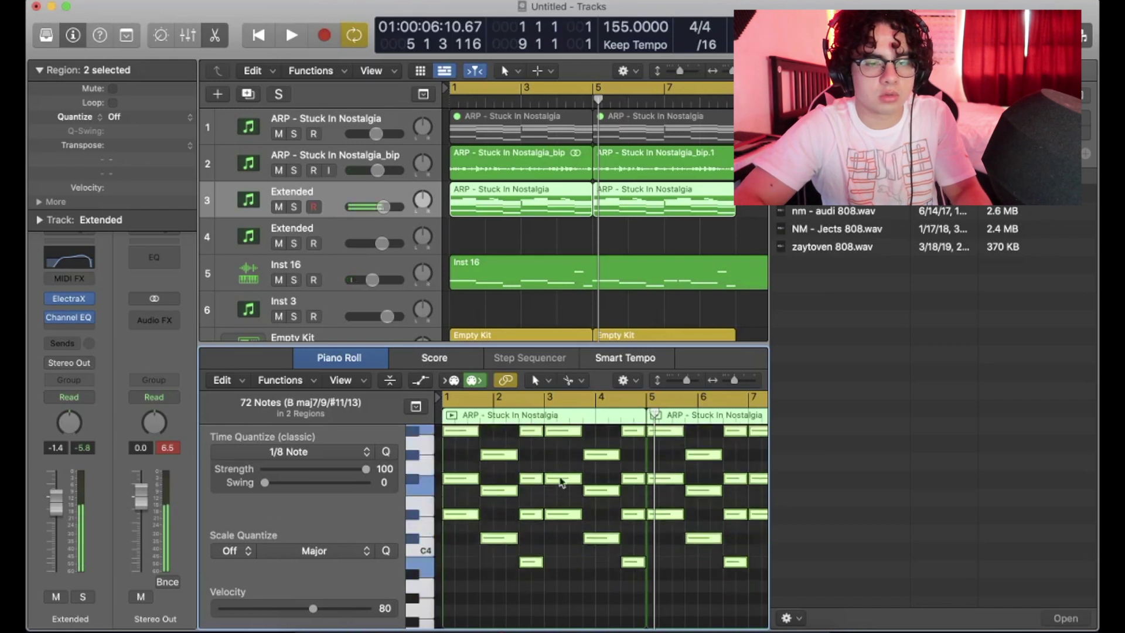
- Transpose all notes of the Inst 16 region up two semitones
left_click(514, 309)
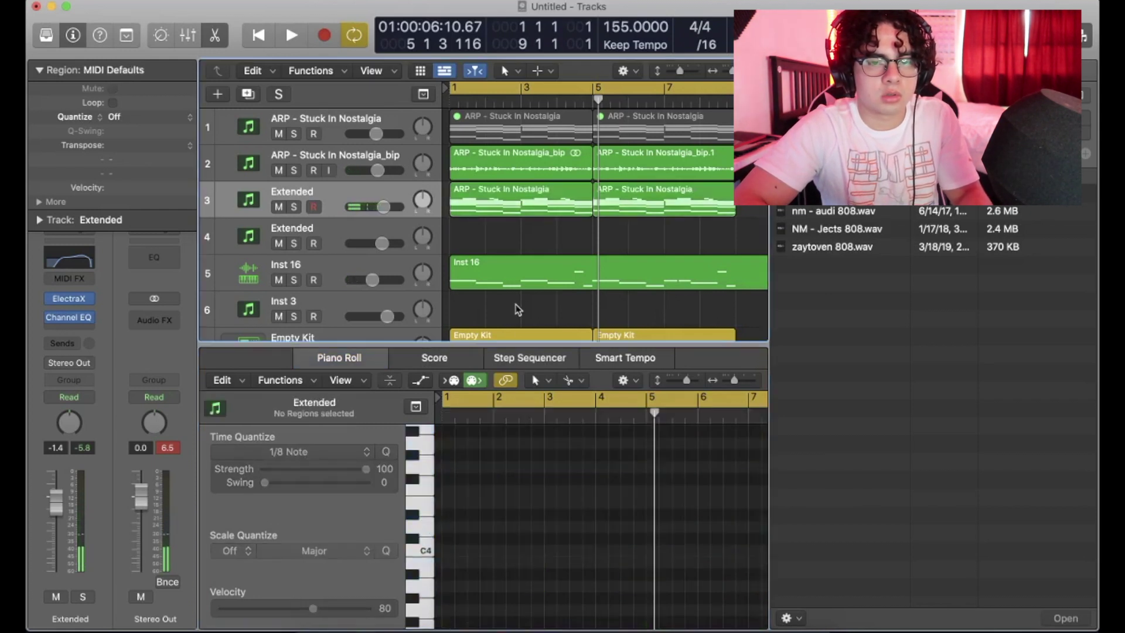
left_click(521, 282)
left_click(522, 458)
key("super+a")
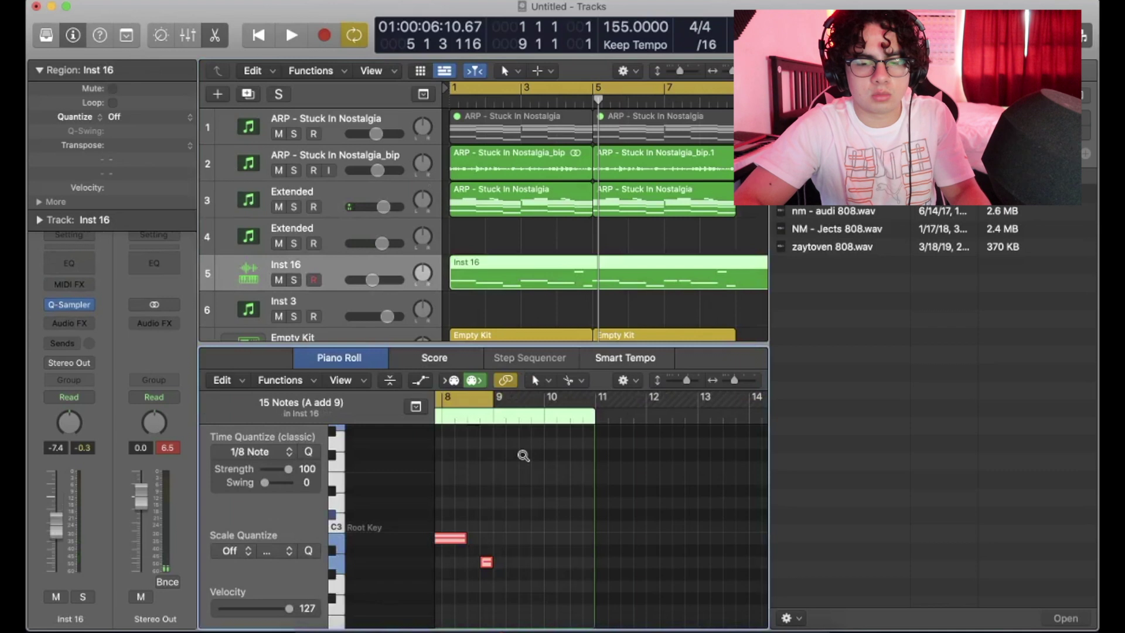
key("alt+Up")
key("alt+Up")
key("z")
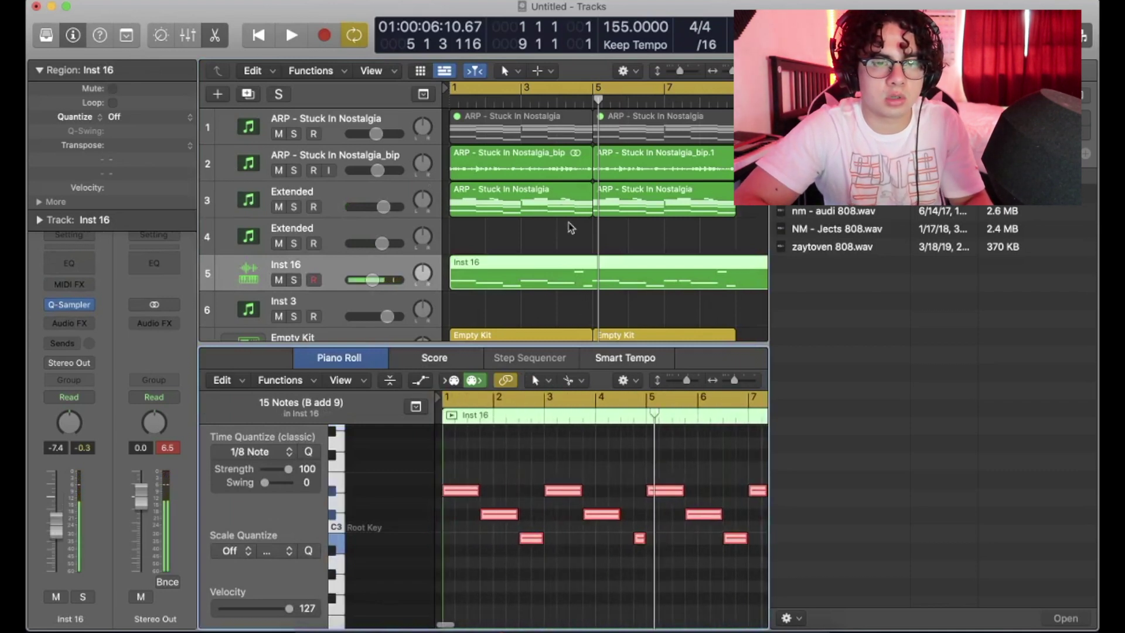
- Insert Waves SoundShifter Pitch in stereo on track 2, ARP - Stuck In Nostalgia_bip, transpose it by 2 semitones, and close the plug-in
left_click(327, 155)
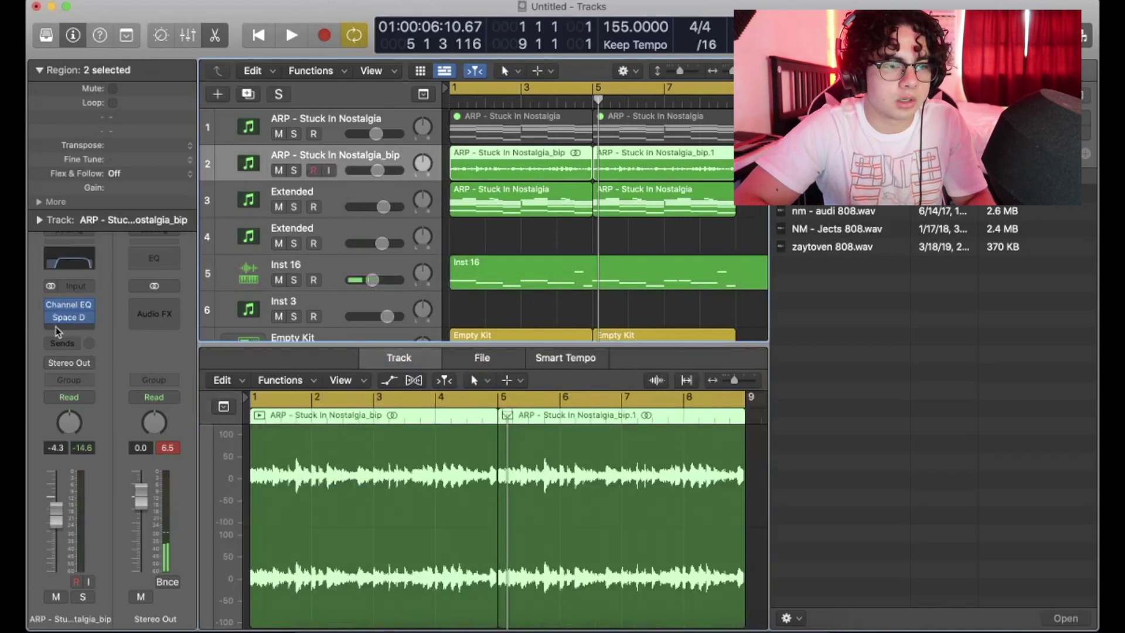
left_click(64, 324)
mouse_move(116, 622)
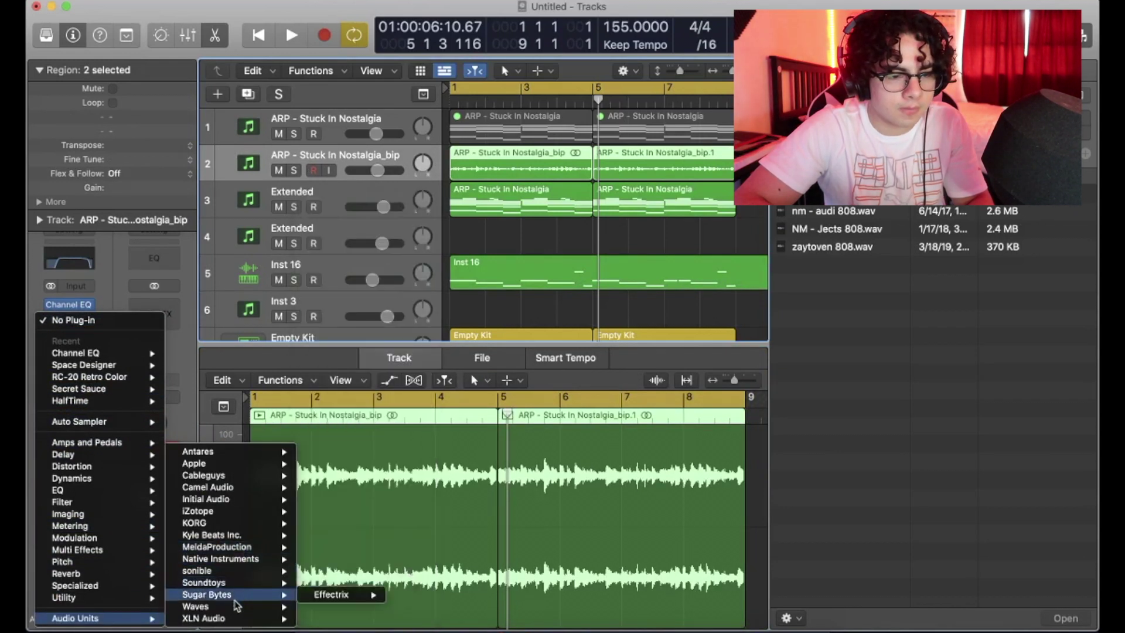
mouse_move(237, 609)
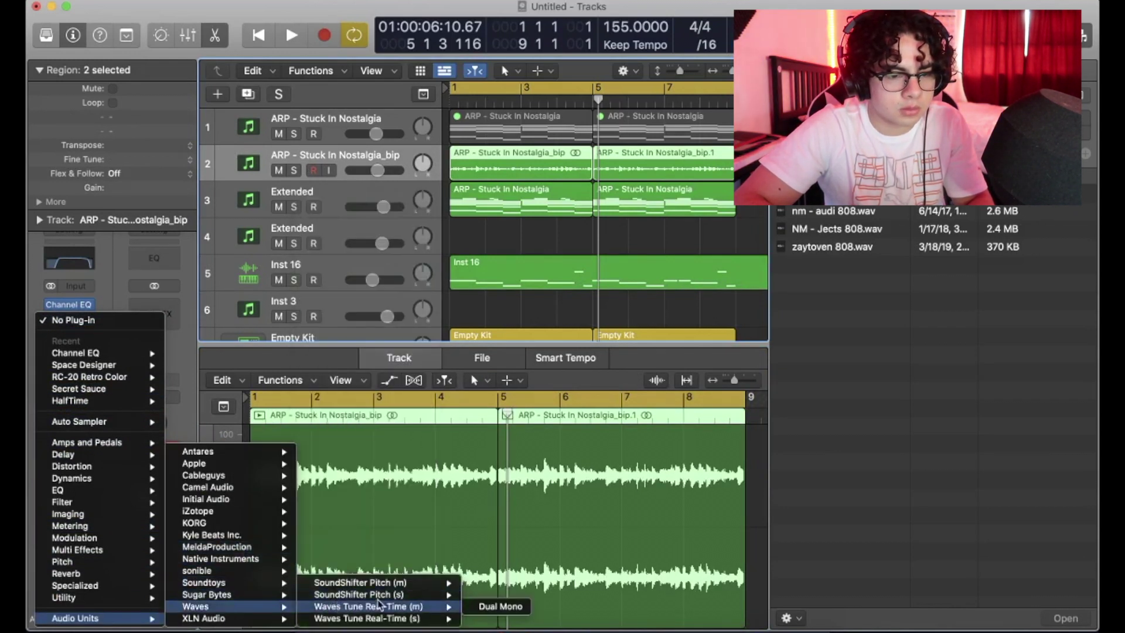
mouse_move(449, 593)
left_click(491, 595)
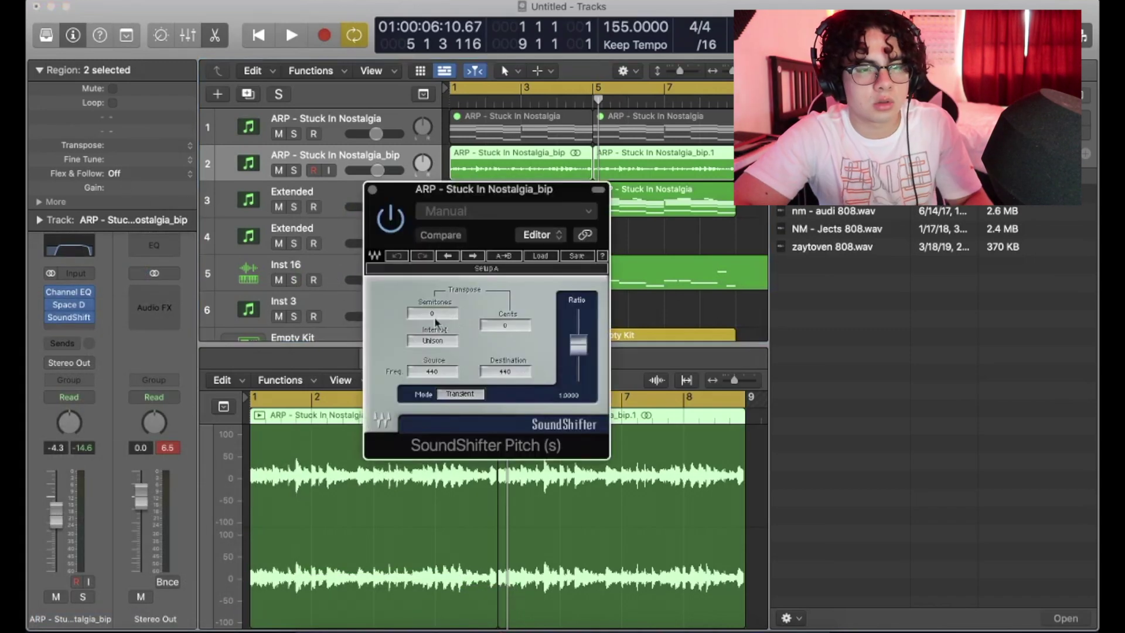
key("space")
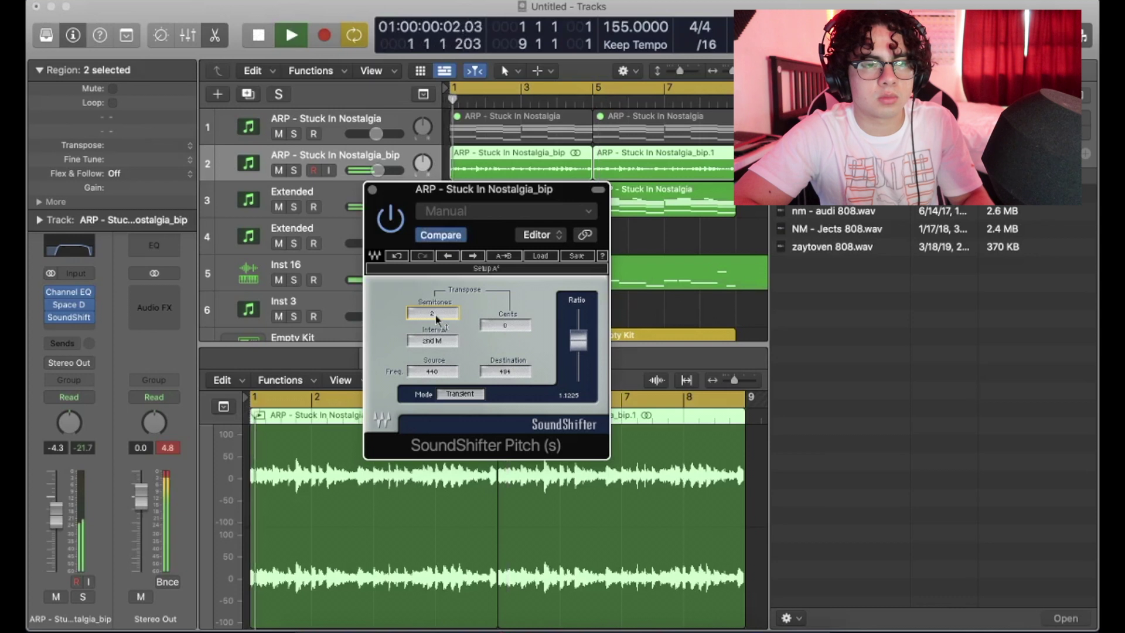
left_click(372, 189)
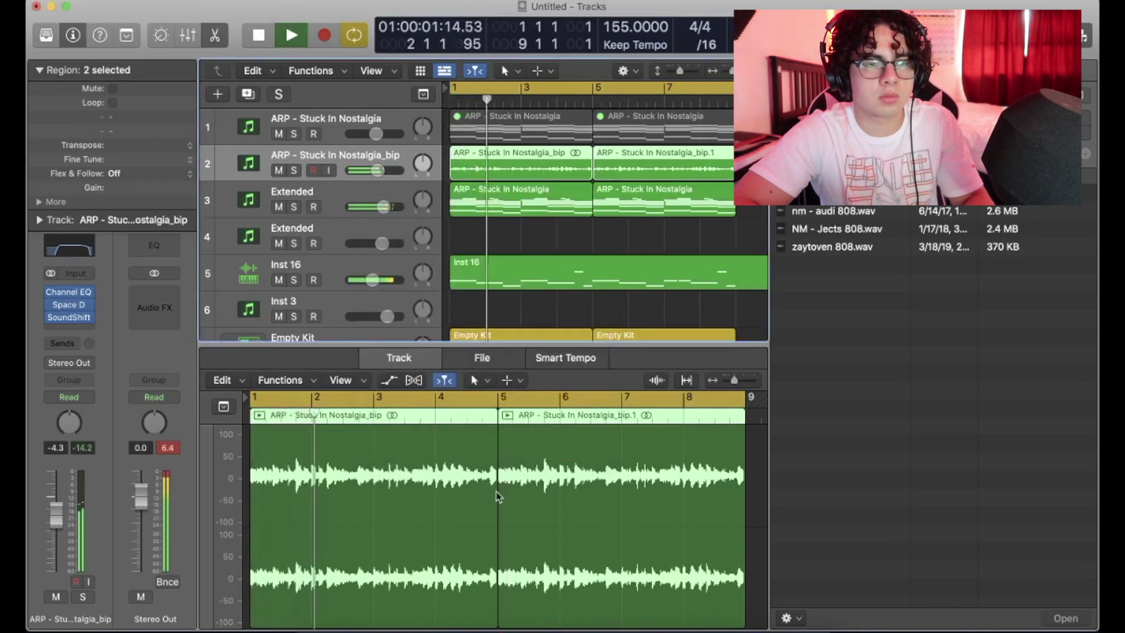
- Review the Inst 16 bassline notes through bar 9 while the loop plays
left_click(502, 264)
left_click(529, 488)
scroll(530, 490, "up", 3)
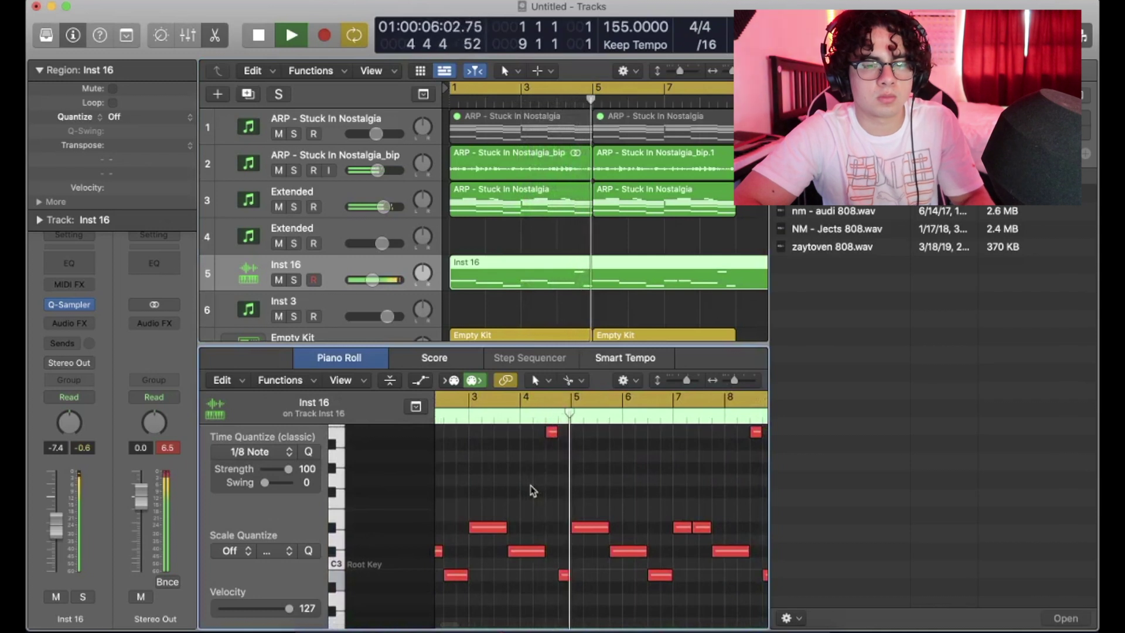
scroll(532, 486, "right", 4)
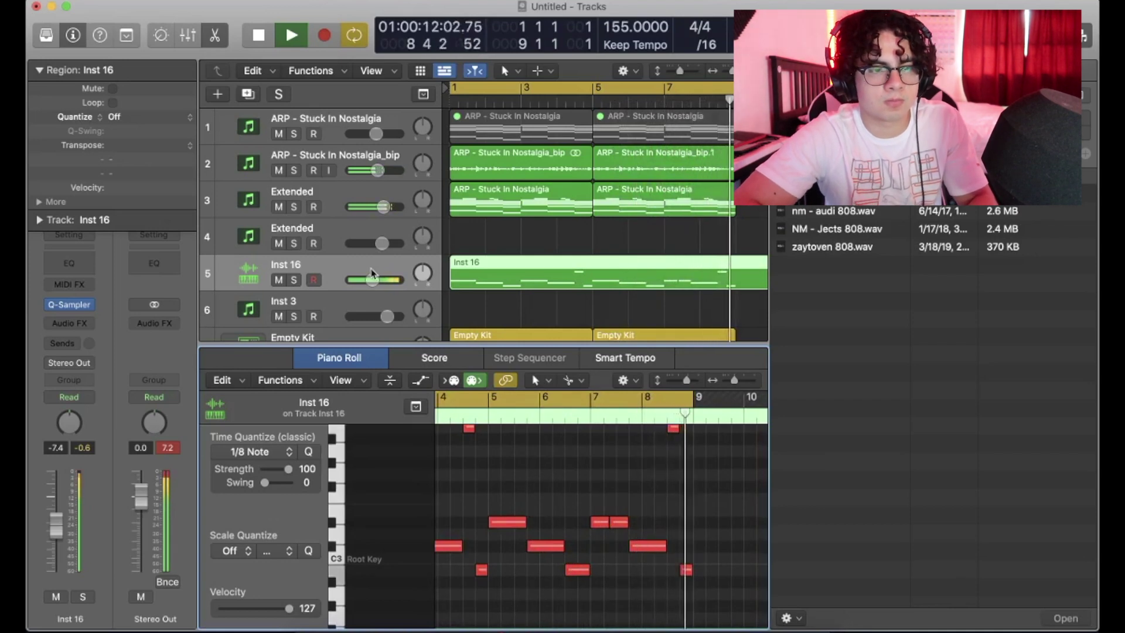
- Expand the Empty Kit drum track and raise the volume of its Kick [ Big ] track slightly
scroll(372, 272, "down", 3)
scroll(372, 272, "down", 1)
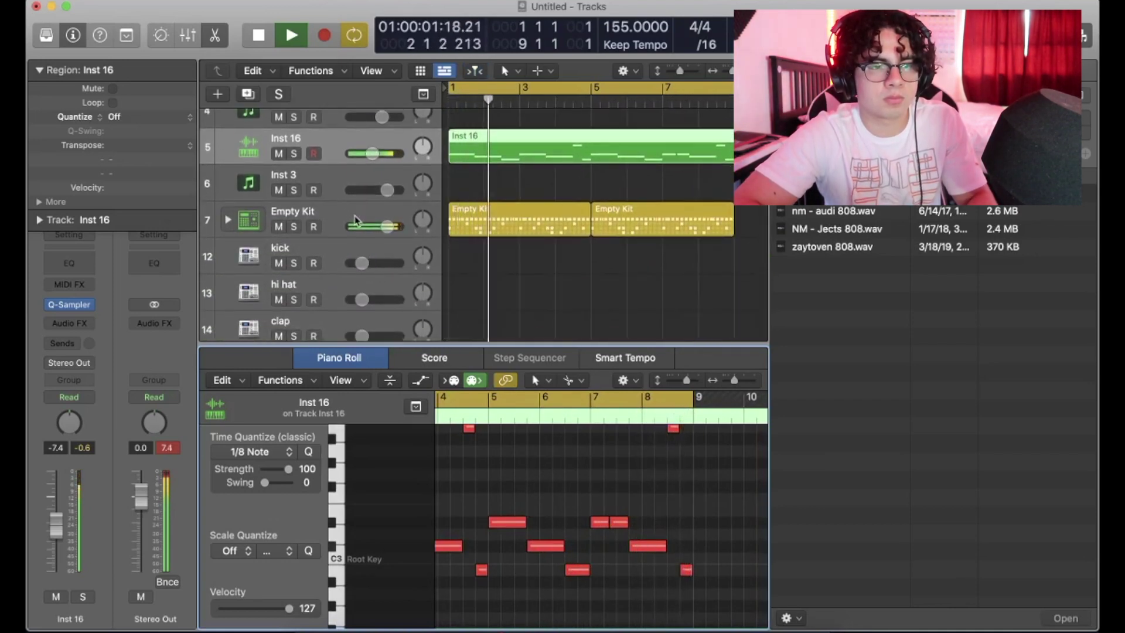
left_click(335, 220)
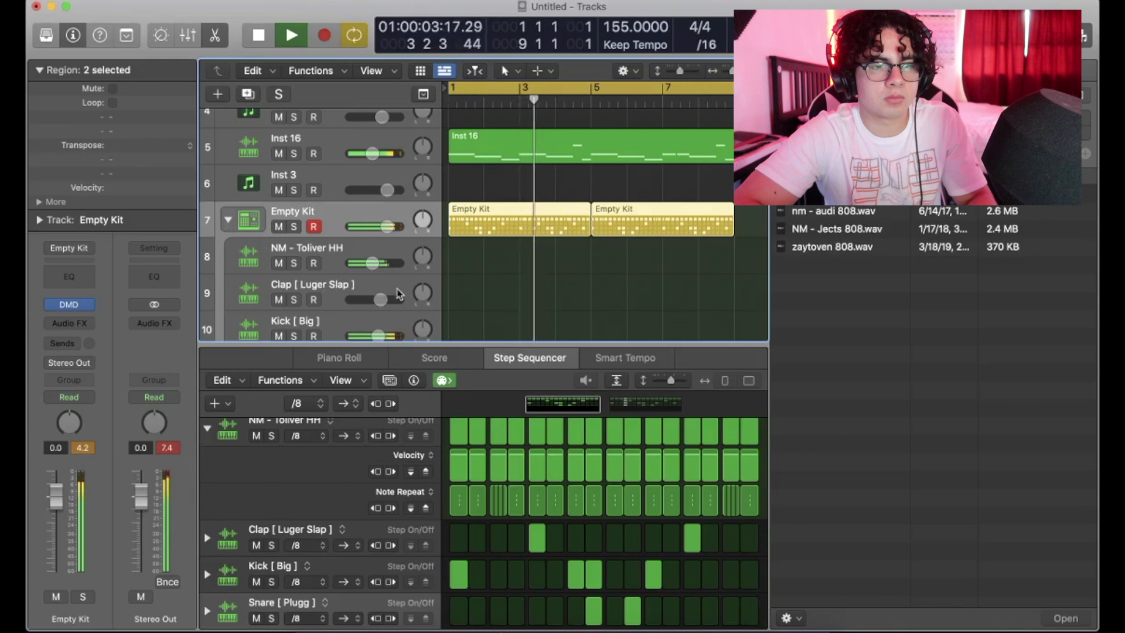
scroll(375, 304, "down", 1)
left_click_drag(380, 314, 394, 319)
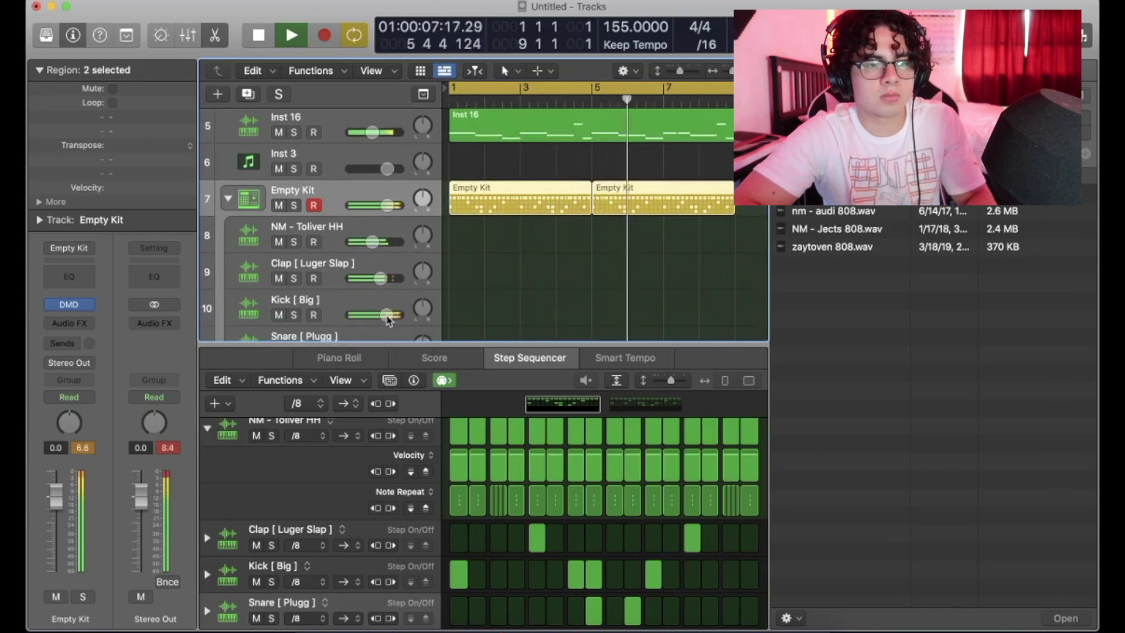
- Lower the Inst 16 track's volume to -10.8 dB and shorten its region to end at bar 9
scroll(369, 234, "up", 1)
left_click_drag(370, 164, 362, 166)
scroll(390, 262, "down", 2)
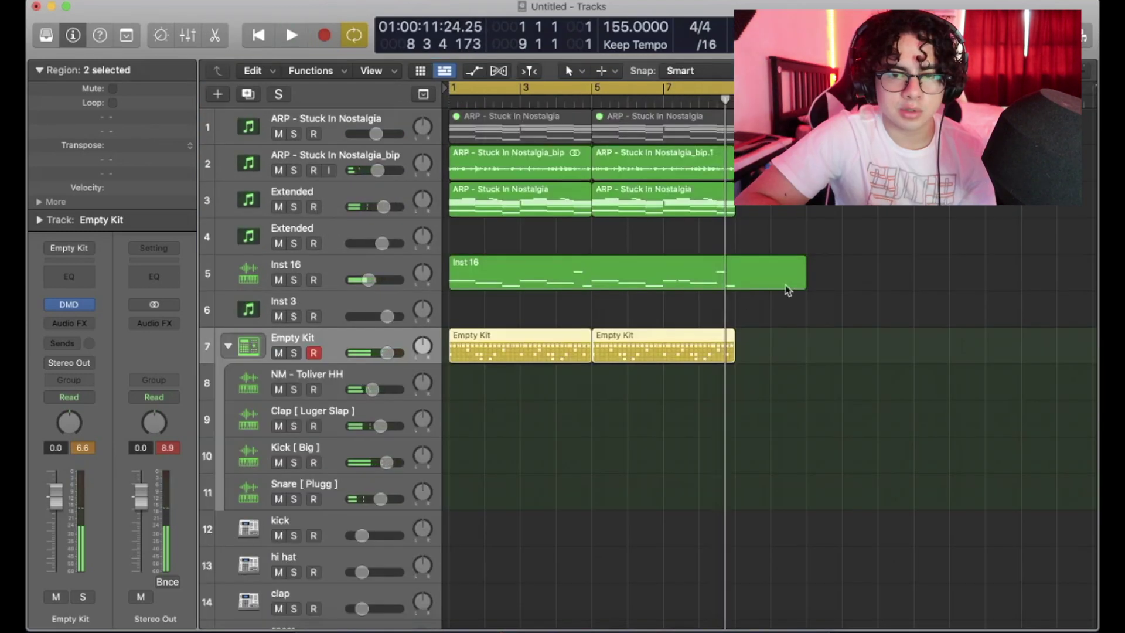
left_click_drag(803, 283, 734, 290)
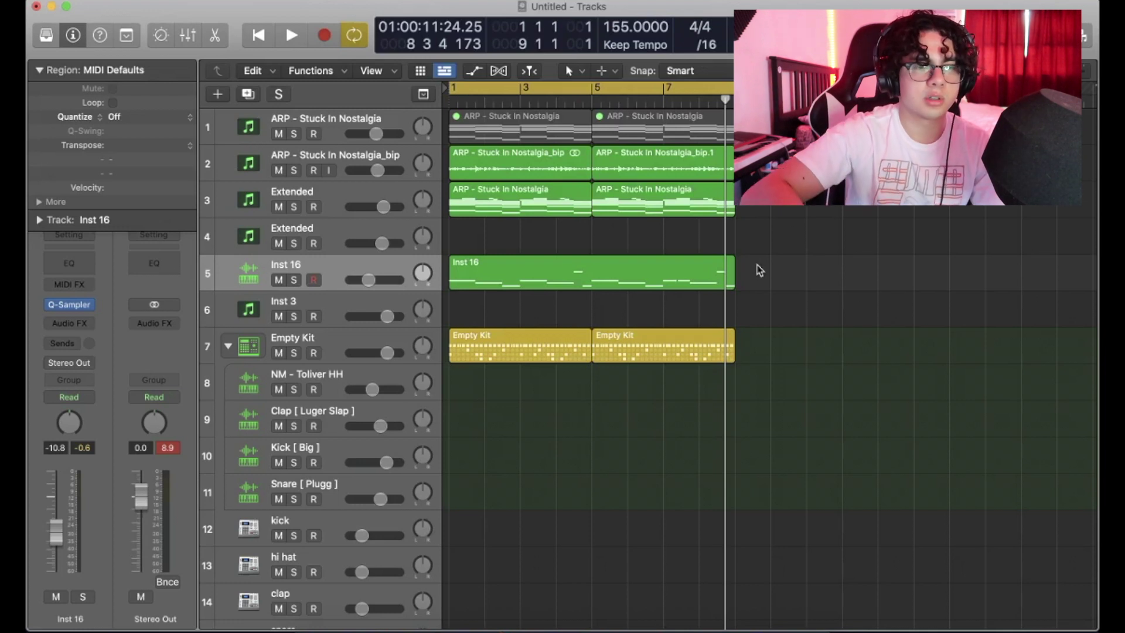
- Open Quick Sampler on the Inst 16 track to review its settings, and close it
left_click(70, 304)
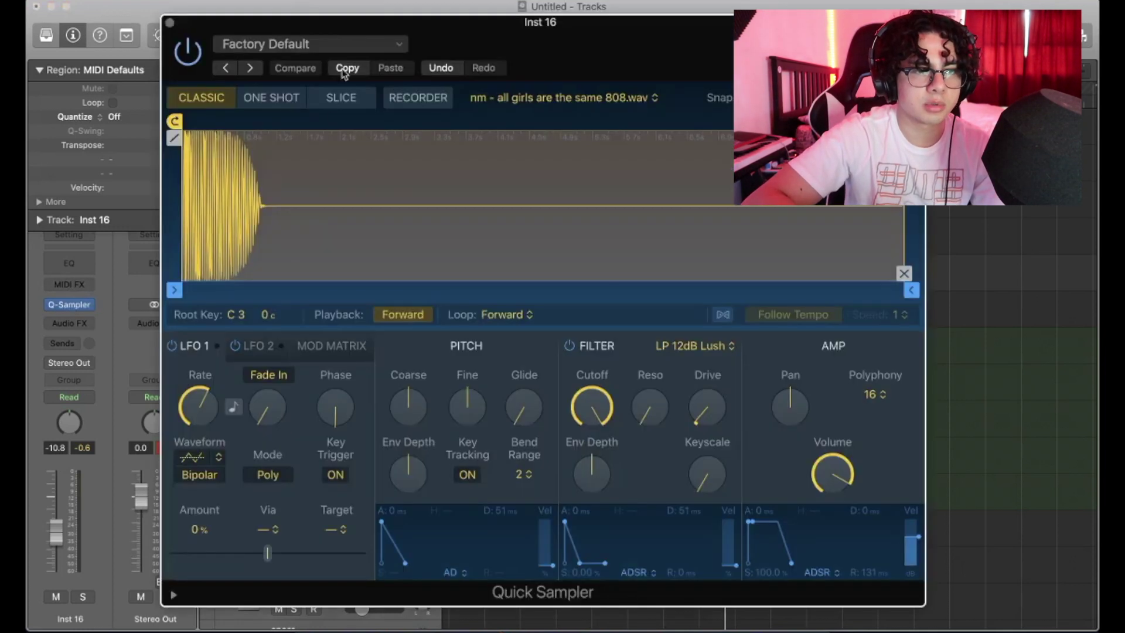
left_click(169, 23)
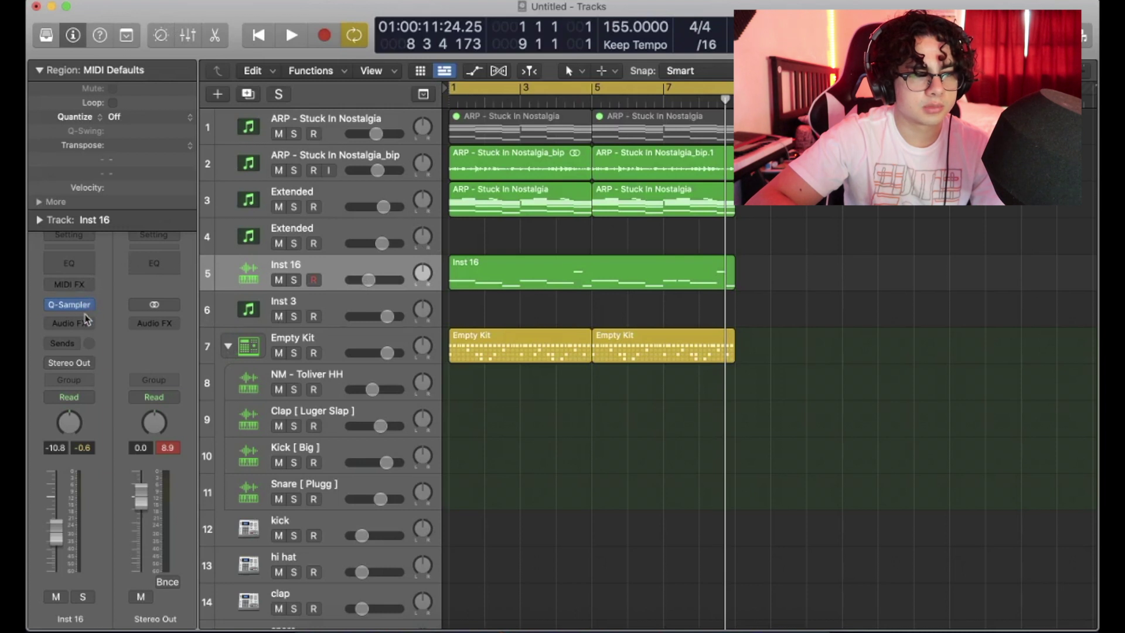
- Load Drum Synth in stereo as the instrument of the Inst 3 track
key("Down")
left_click(70, 306)
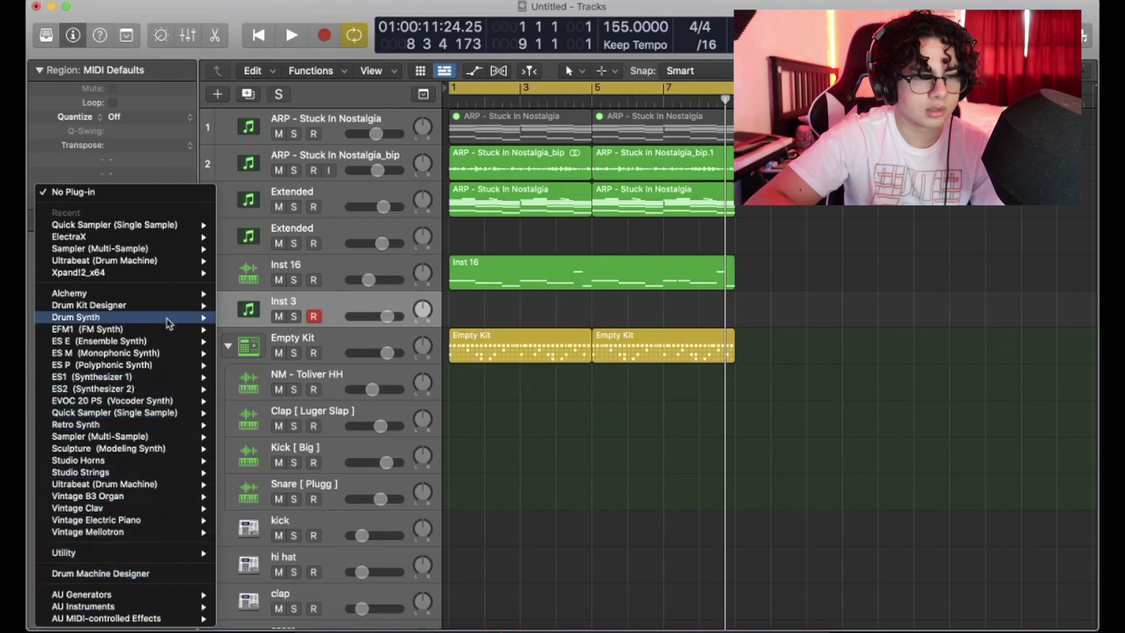
mouse_move(168, 323)
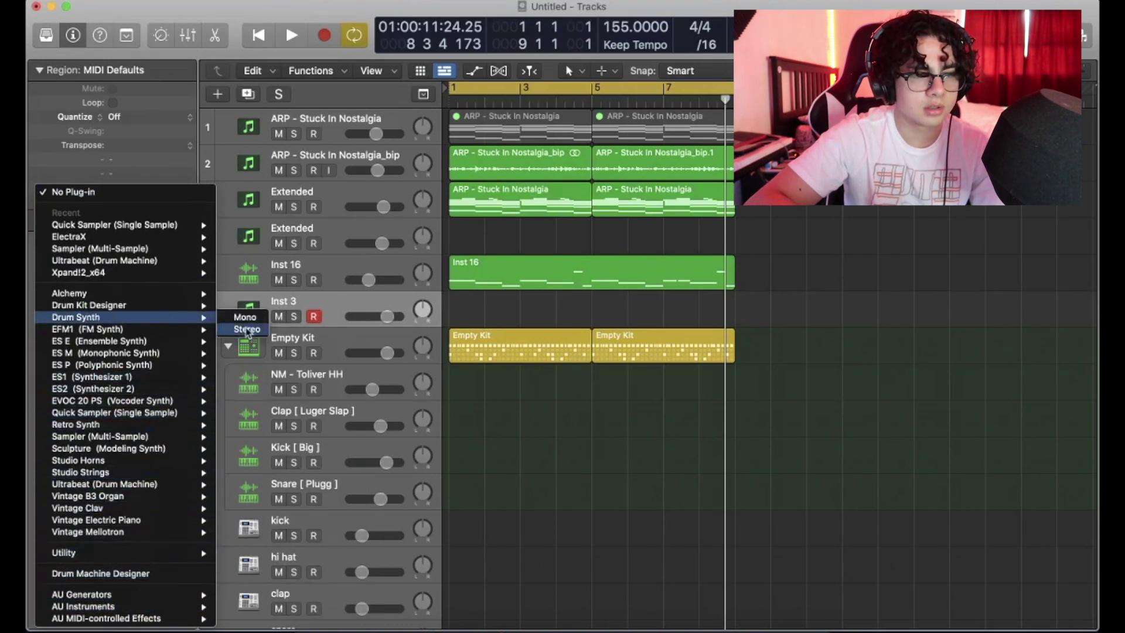
left_click(246, 330)
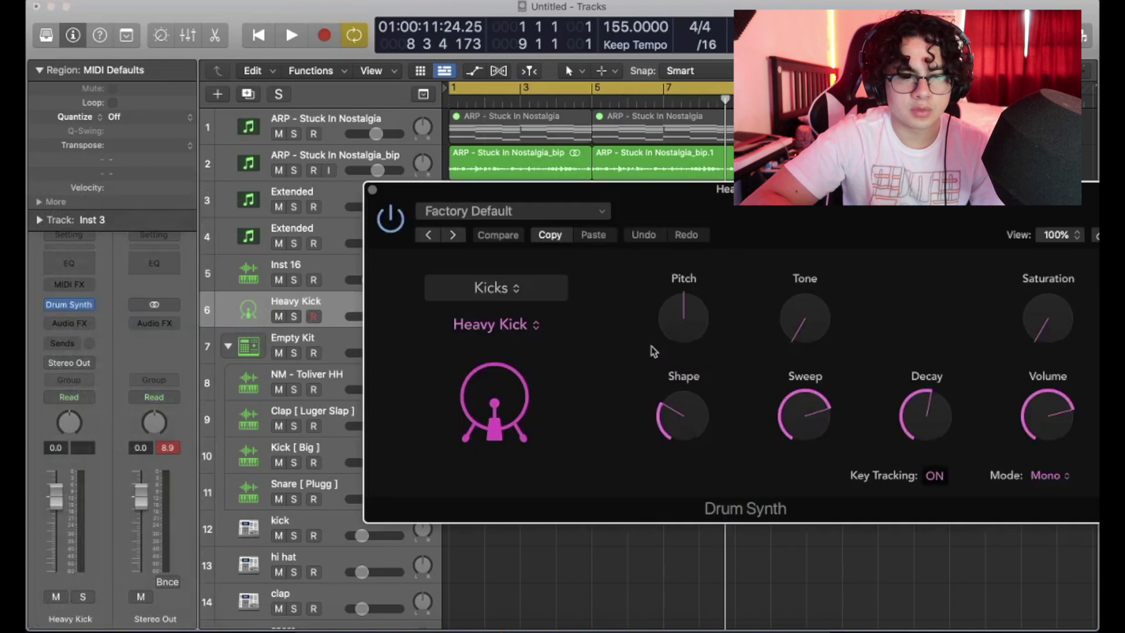
- Look through Drum Synth's kick sounds and drum categories, and close the plug-in
left_click_drag(861, 226, 673, 209)
left_click(330, 310)
left_click(341, 280)
left_click(332, 277)
left_click(326, 269)
left_click(183, 171)
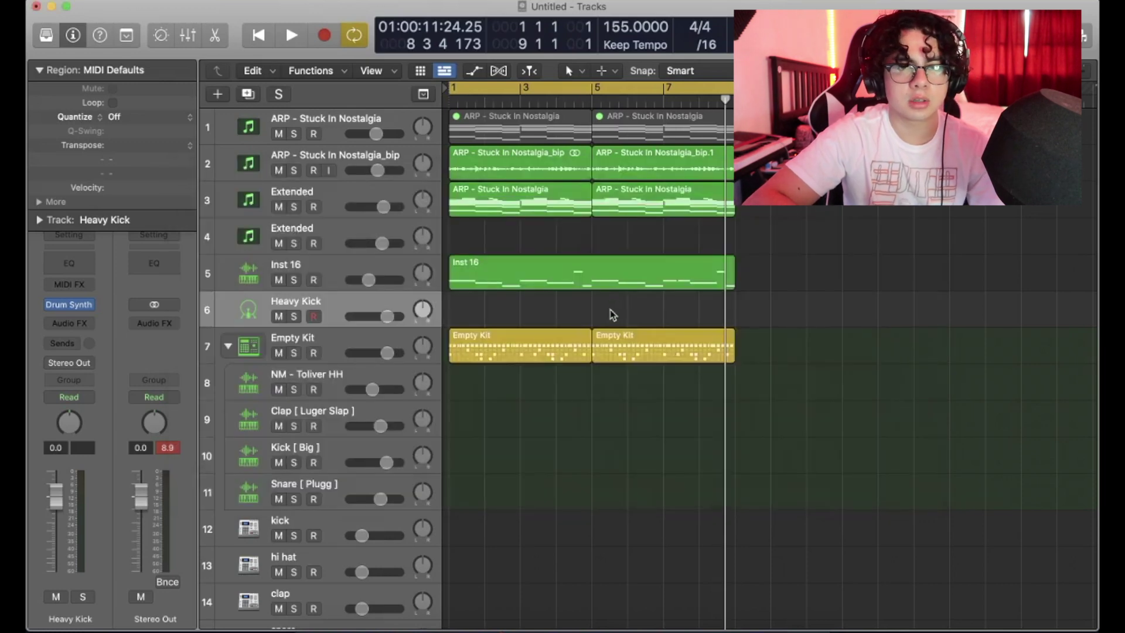